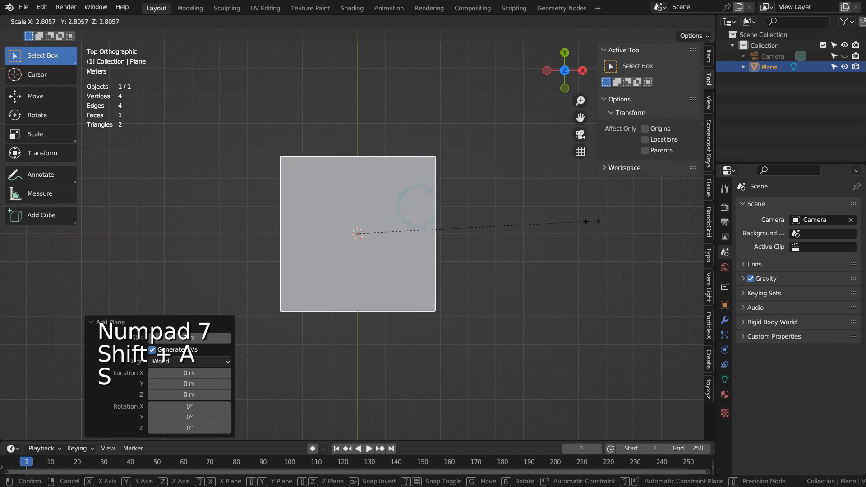
# Step: Scale the plane uniformly by 3, stretch it by 2.3 along the global X axis, and deselect it
pyautogui.keyDown('ctrl'); pyautogui.click(607, 217); pyautogui.keyUp('ctrl')
pyautogui.press('s')
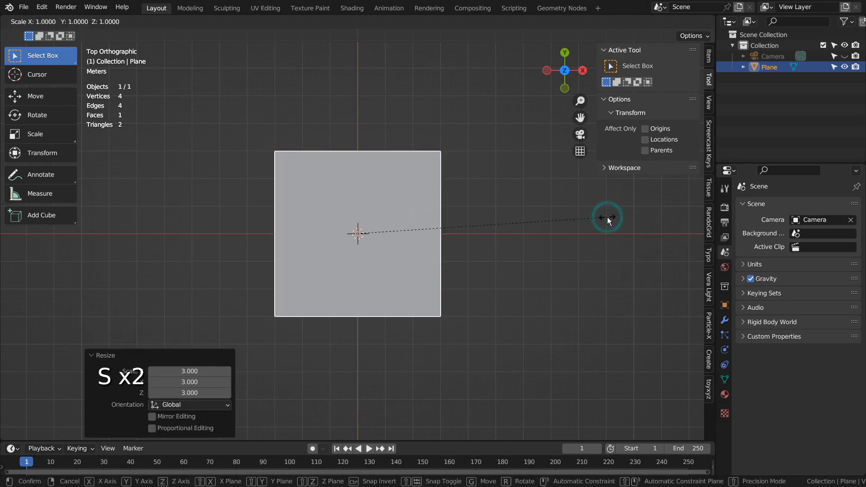
pyautogui.press('x')
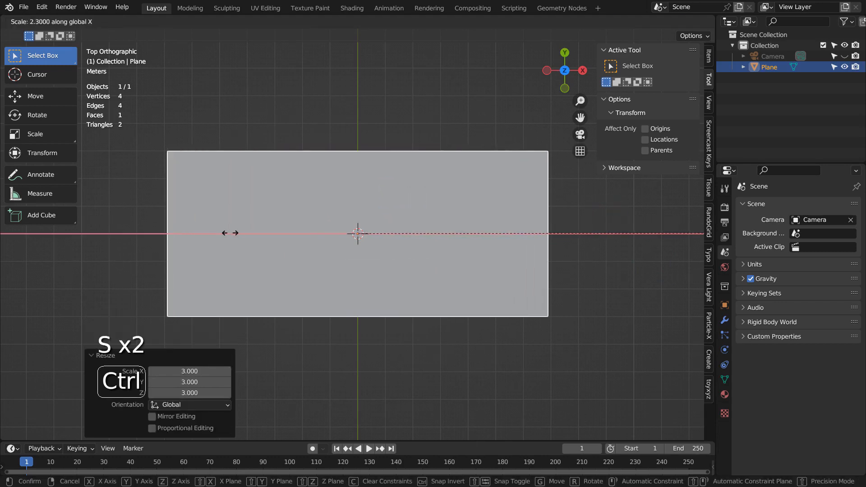
pyautogui.click(230, 232)
pyautogui.click(412, 139)
# Step: Add a mesh cylinder at the origin and rotate it 90° about the global Y axis
pyautogui.hotkey('shift', 'a')
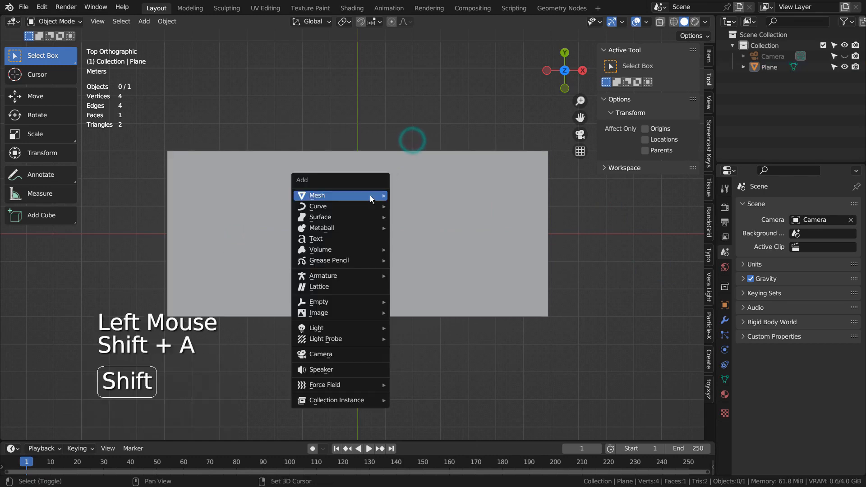
pyautogui.moveTo(371, 199)
pyautogui.click(429, 248)
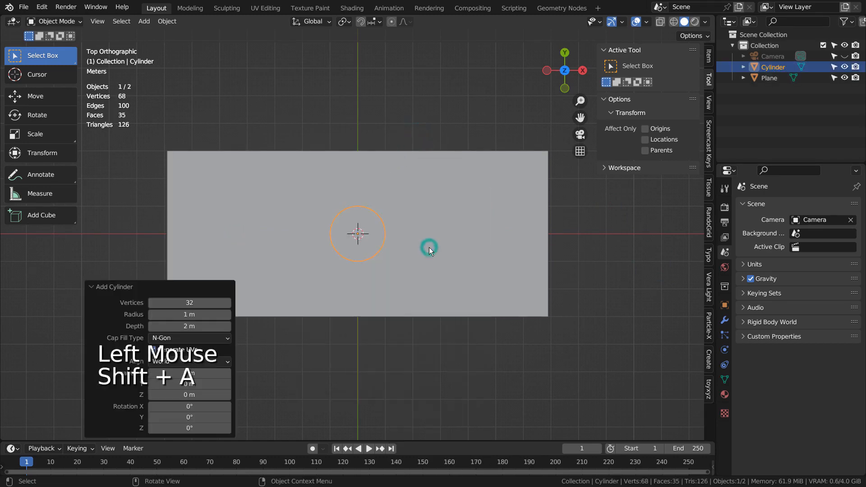
pyautogui.write('rx90')
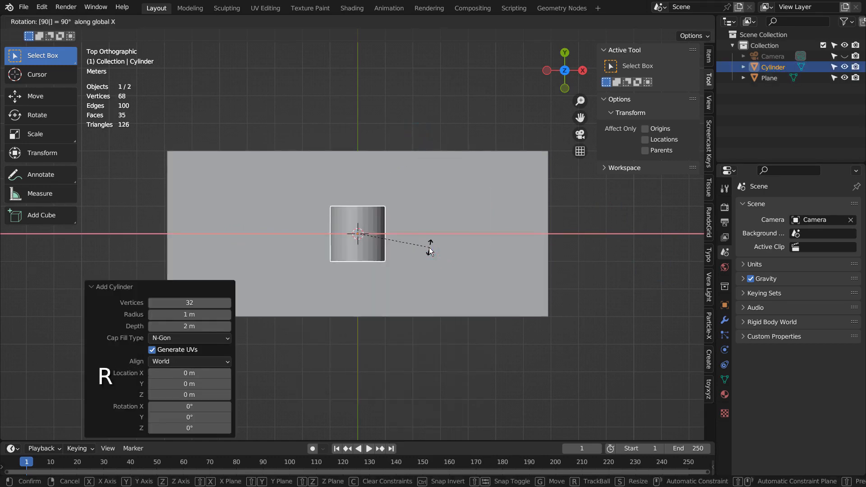
pyautogui.write('y')
pyautogui.press('Return')
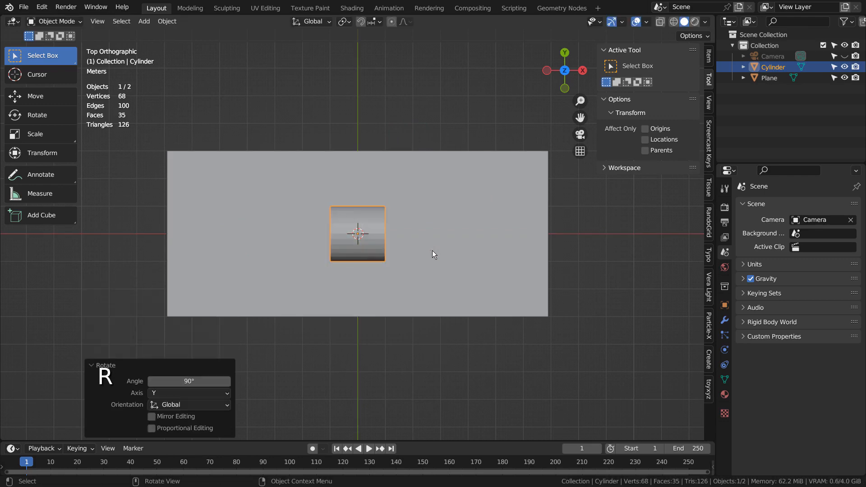
# Step: Scale the cylinder to 0.5 and move it about 5.3 m along the positive X axis
pyautogui.write('s.5')
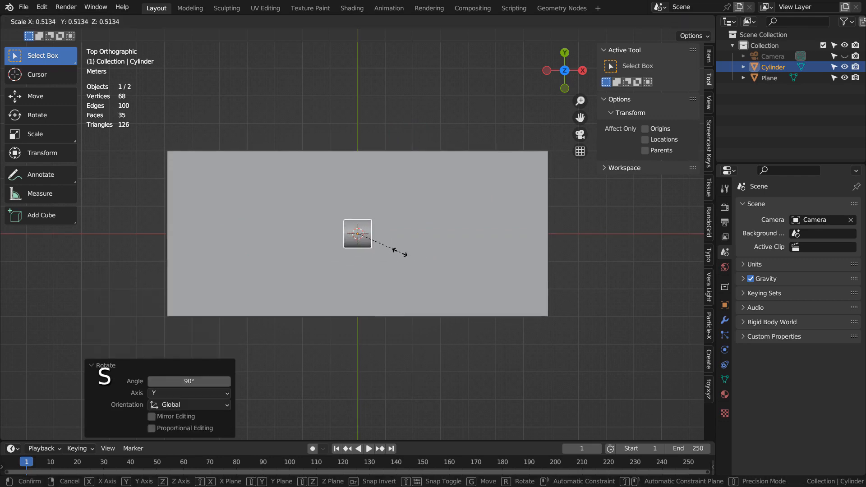
pyautogui.click(399, 253)
pyautogui.press('g')
pyautogui.press('x')
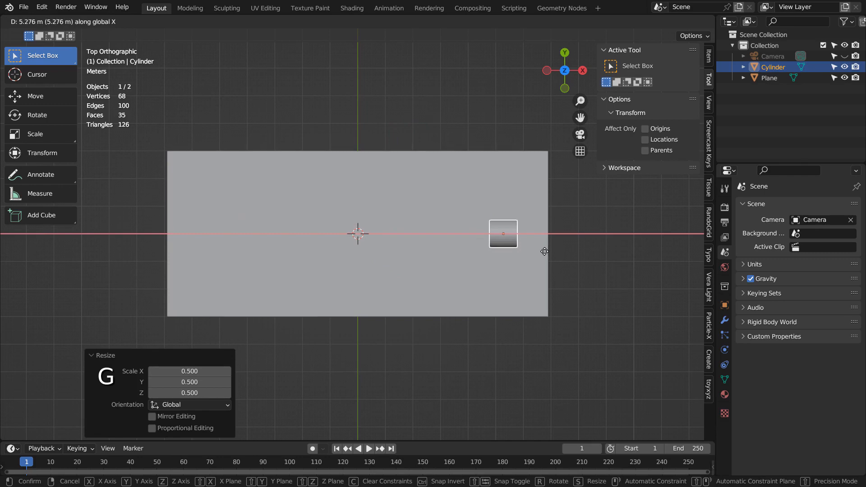
pyautogui.click(544, 251)
# Step: Select the cylinder's end face that points towards the origin, using face selection in Edit Mode
pyautogui.moveTo(543, 251); pyautogui.dragTo(489, 195, button='middle')
pyautogui.press('Tab')
pyautogui.press('3')
pyautogui.click(474, 194)
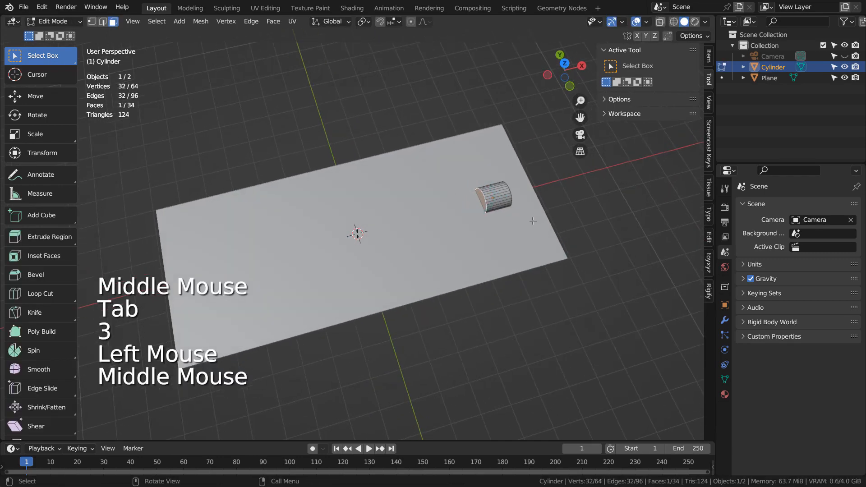
# Step: Return to Object Mode, select the plane and hide it in the viewport
pyautogui.press('Tab')
pyautogui.click(518, 246)
pyautogui.press('g')
pyautogui.click(517, 246)
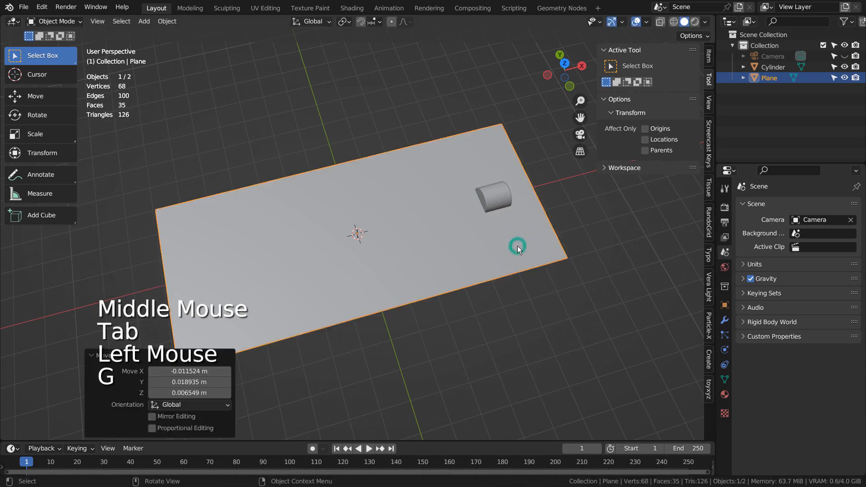
pyautogui.press('h')
# Step: Inset the cylinder's selected end face by about 0.33 m and extrude it about 1.09 m into a narrower neck
pyautogui.click(497, 199)
pyautogui.press('Tab')
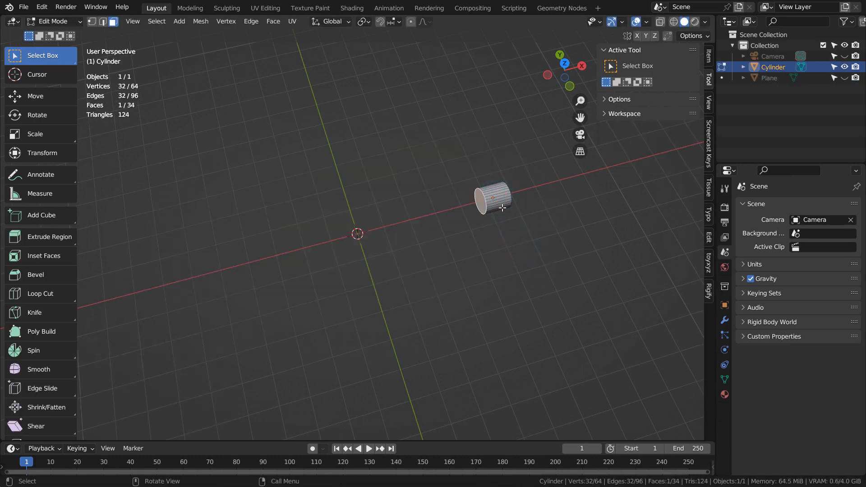
pyautogui.press('i')
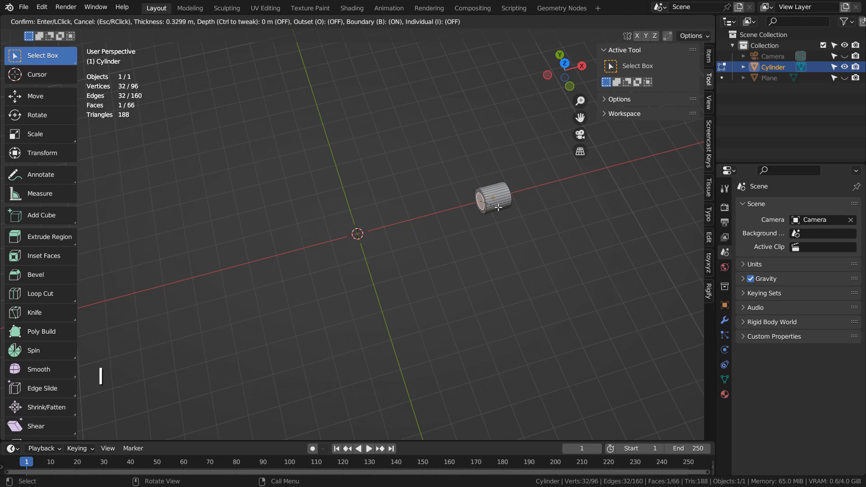
pyautogui.click(498, 207)
pyautogui.press('e')
pyautogui.click(471, 213)
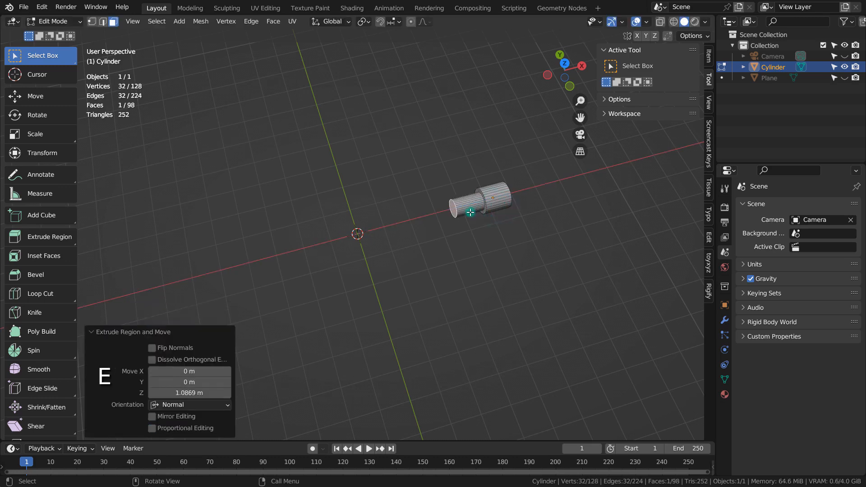
# Step: Extrude the neck's end face in place, scale it by about 1.64, and extrude a thicker section about 2.7 m long
pyautogui.press('e')
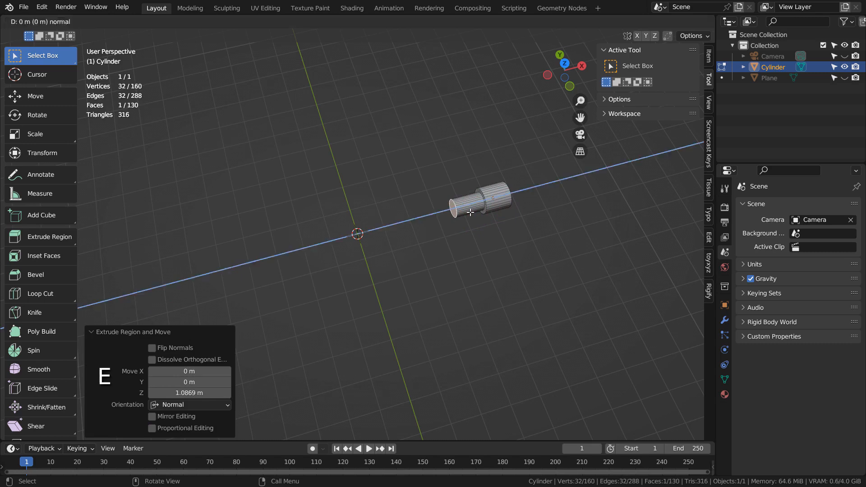
pyautogui.press('s')
pyautogui.click(480, 212)
pyautogui.press('e')
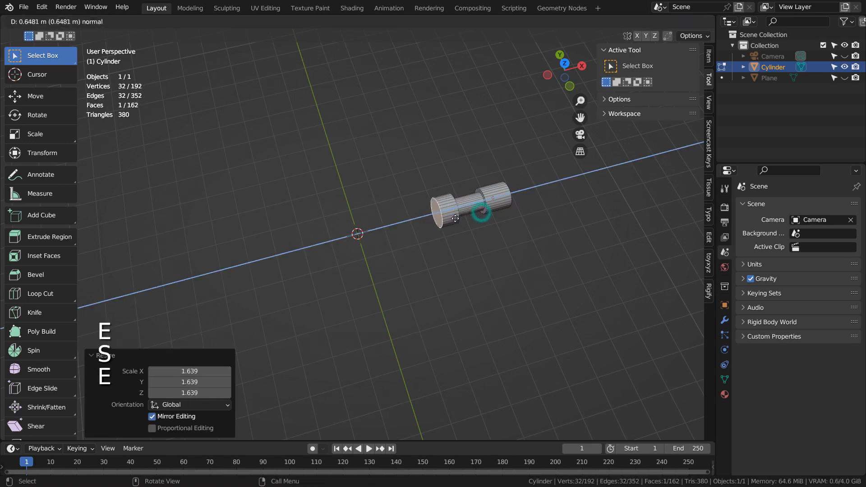
pyautogui.click(413, 228)
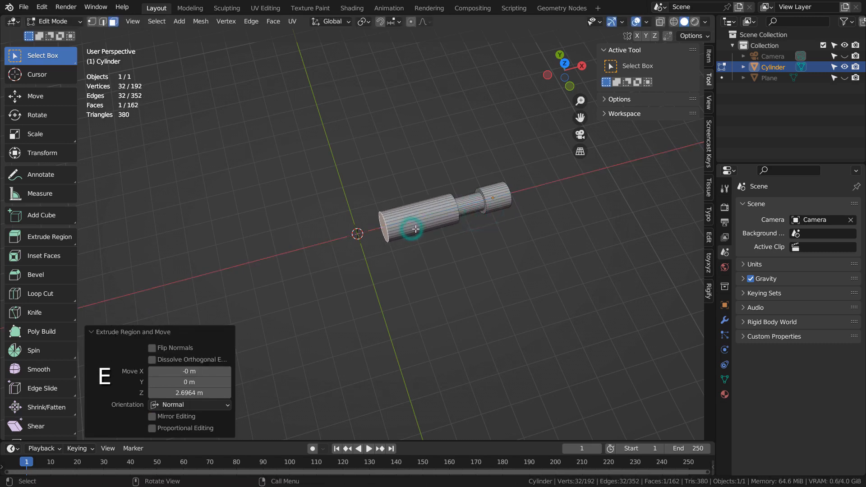
# Step: Inset the new end face by about 0.23 m and extrude it about 1.81 m as a second narrow section
pyautogui.press('i')
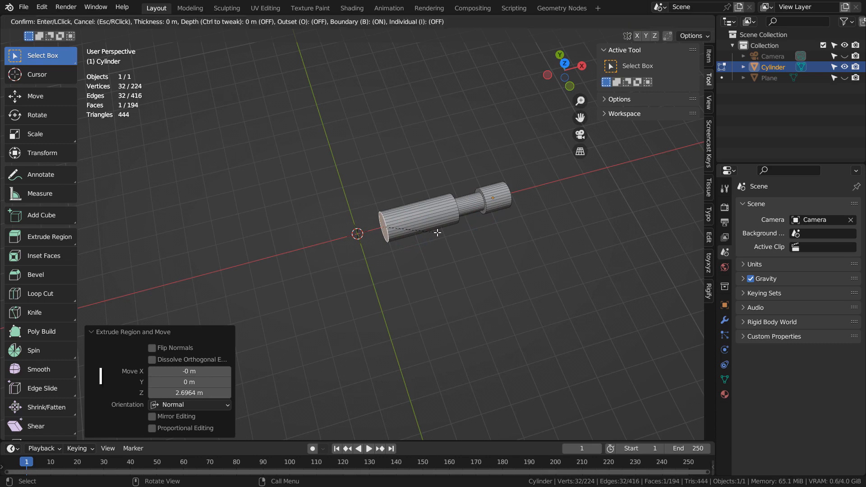
pyautogui.click(434, 232)
pyautogui.press('e')
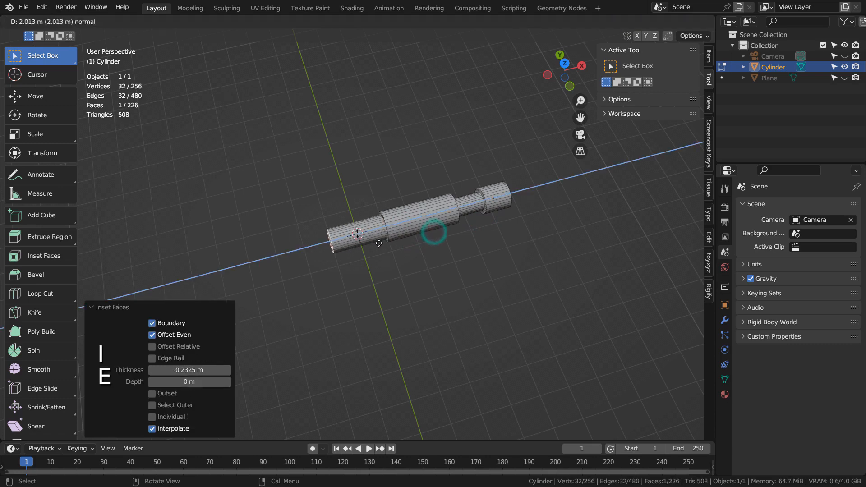
pyautogui.click(385, 243)
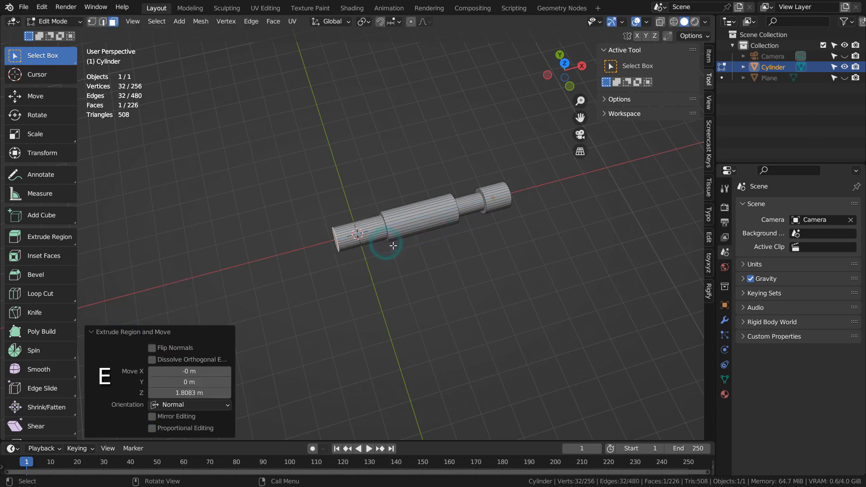
# Step: Extrude the end face in place, widen it by about 1.42, extrude it about 4.63 m, and return to Object Mode
pyautogui.press('s')
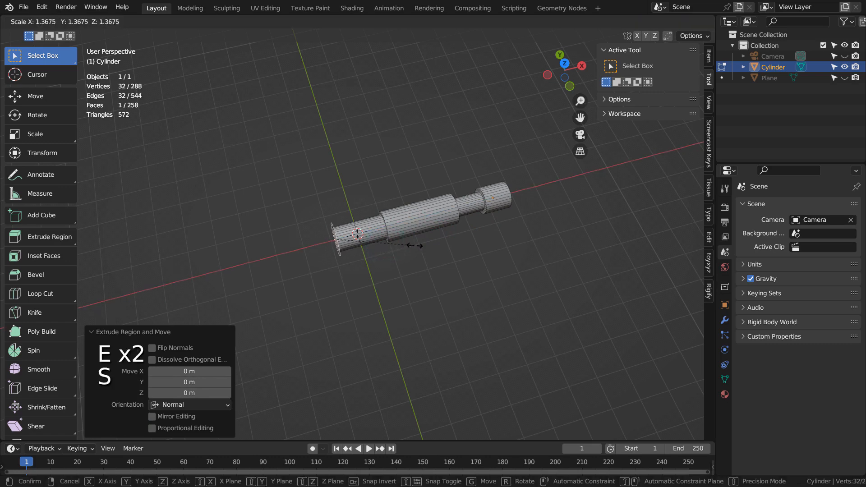
pyautogui.click(417, 244)
pyautogui.press('e')
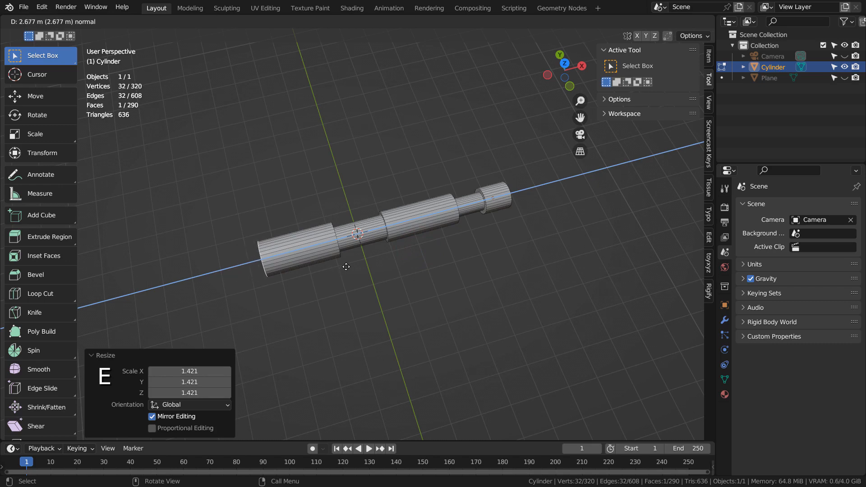
pyautogui.click(289, 276)
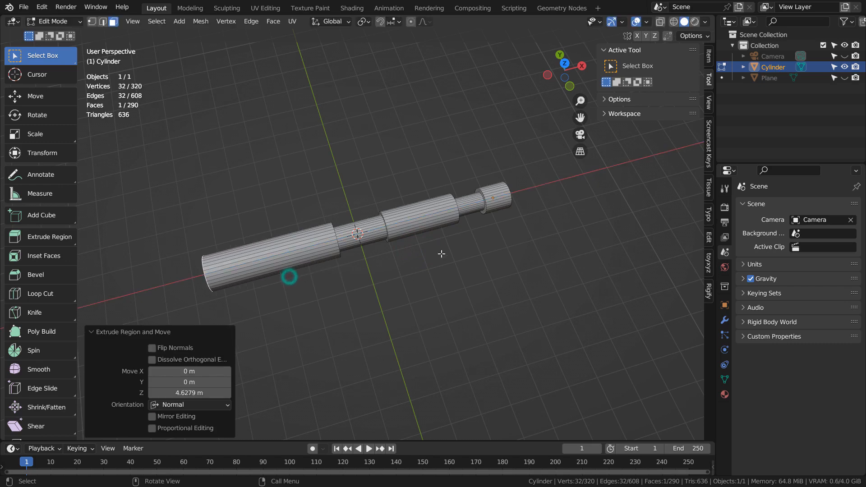
pyautogui.press('Tab')
# Step: In top view, add a mesh cube at the origin and scale it down to about 0.114
pyautogui.moveTo(431, 267); pyautogui.dragTo(393, 275, button='middle')
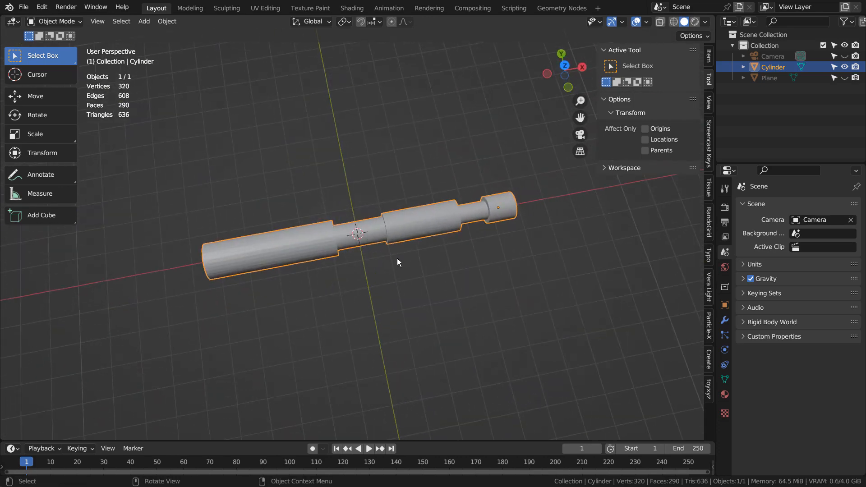
pyautogui.press('KP_0')
pyautogui.press('KP_0')
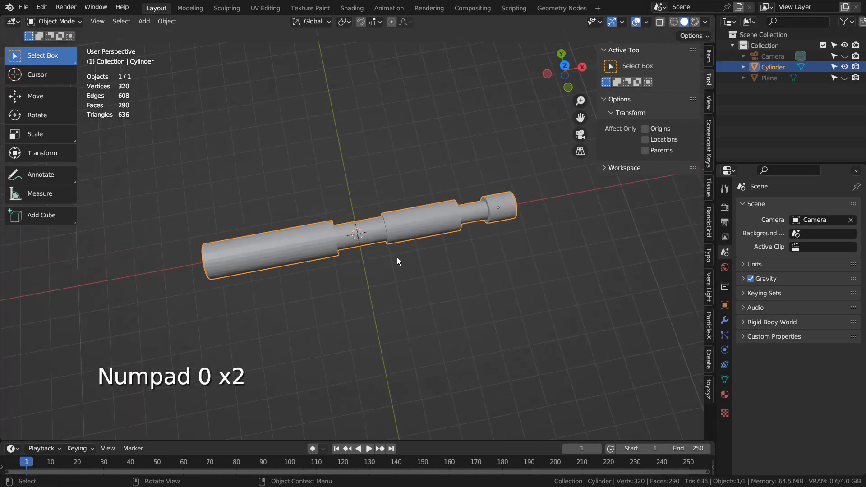
pyautogui.press('KP_7')
pyautogui.hotkey('shift', 'a')
pyautogui.moveTo(397, 258)
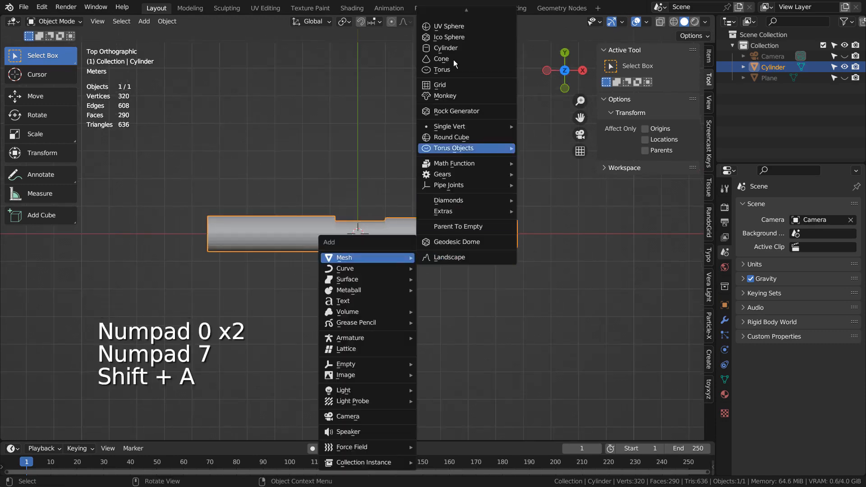
pyautogui.moveTo(446, 18)
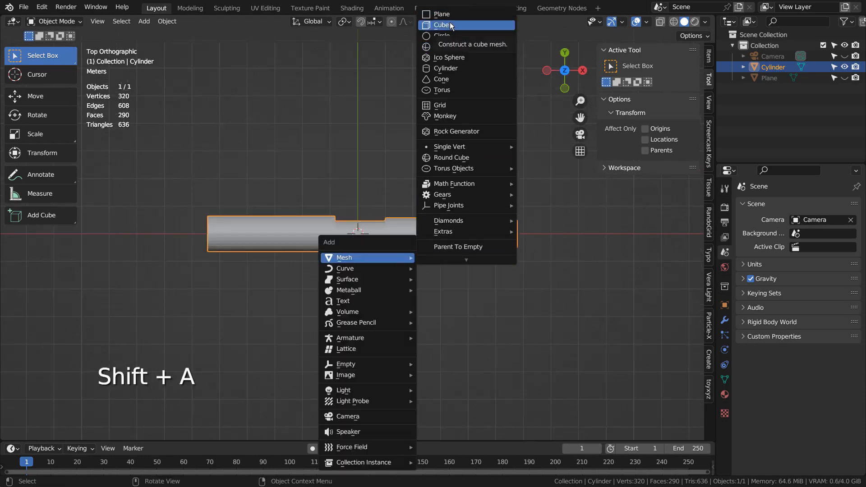
pyautogui.click(450, 25)
pyautogui.press('s')
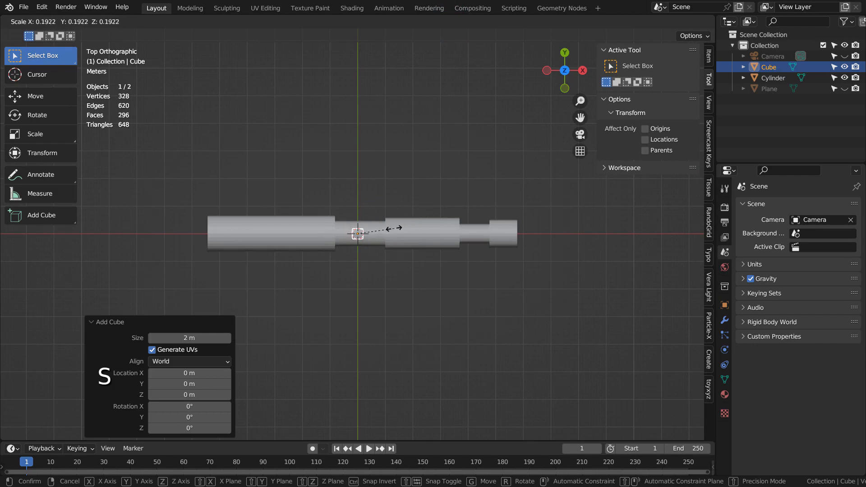
pyautogui.click(357, 233)
# Step: Move the small cube about -2.11 m in X and -0.64 m in Y, and stretch it about 4.89 times along Y
pyautogui.press('g')
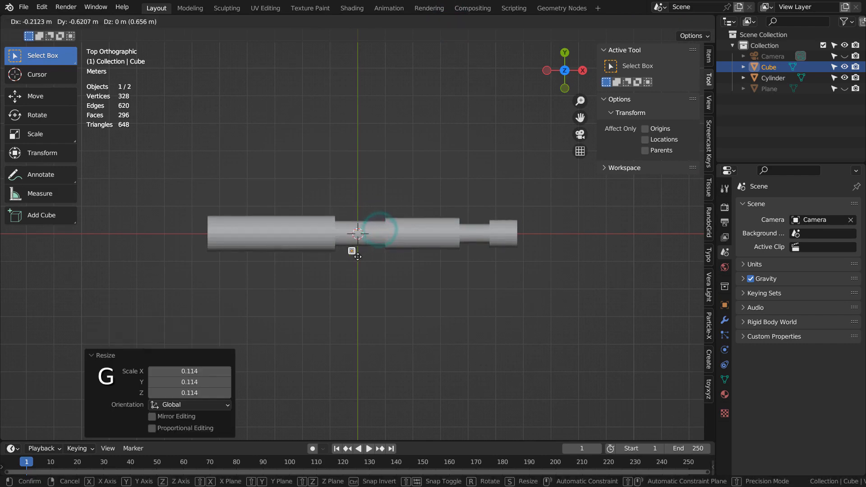
pyautogui.click(325, 252)
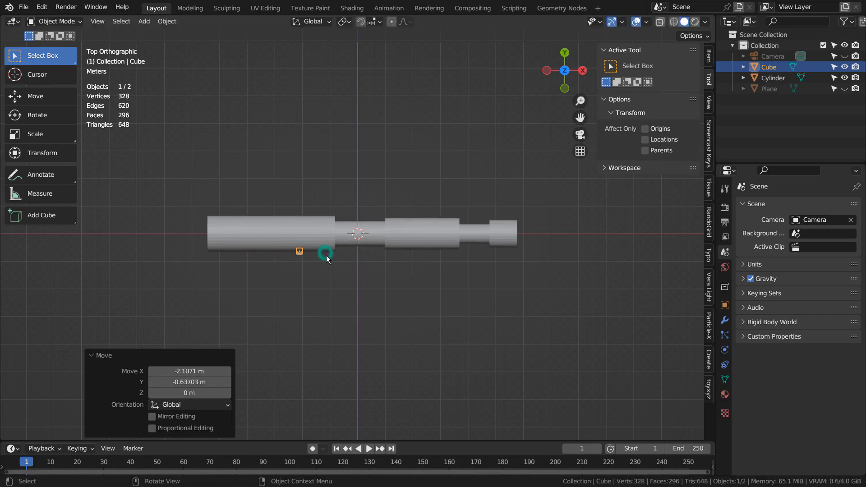
pyautogui.press('s')
pyautogui.press('z')
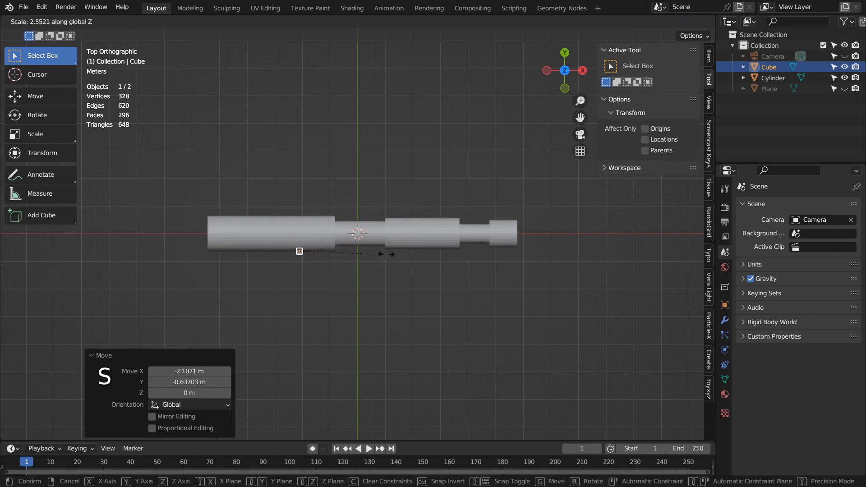
pyautogui.press('y')
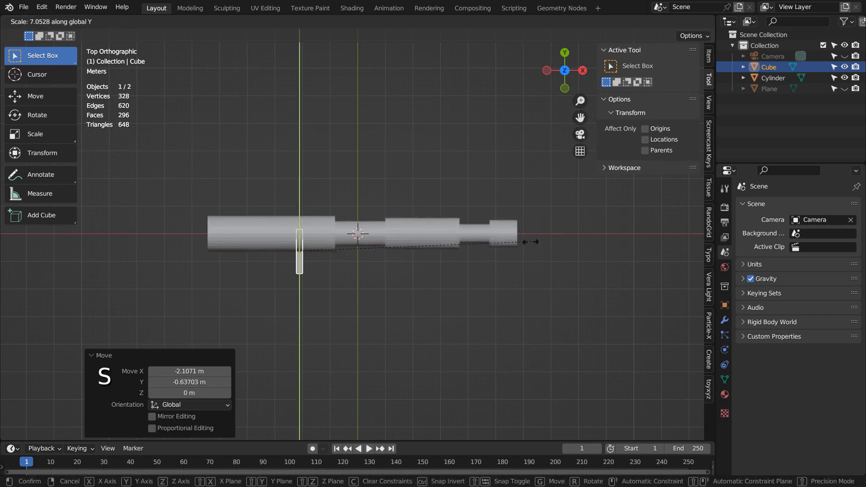
pyautogui.click(461, 259)
# Step: Duplicate the bar, rotate the copy to a shallow slant, and move it about 0.42 m in X and -0.65 m in Y to the bar's lower end
pyautogui.hotkey('shift', 'd')
pyautogui.press('r')
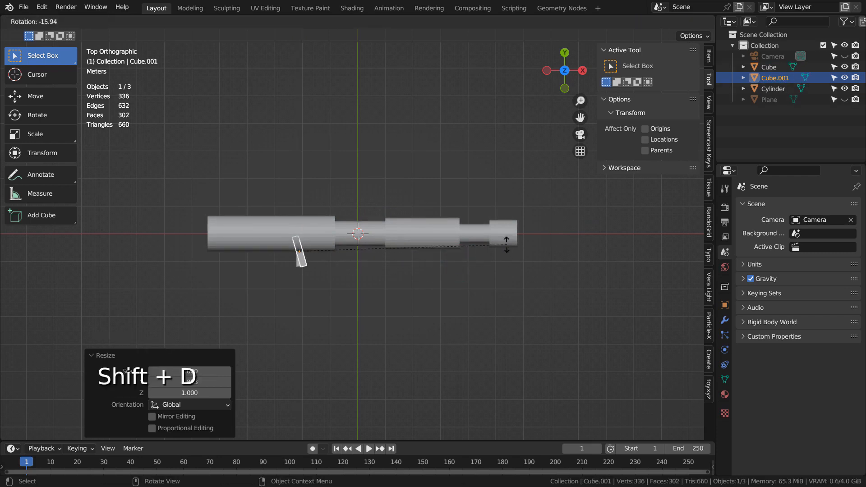
pyautogui.press('ctrl')
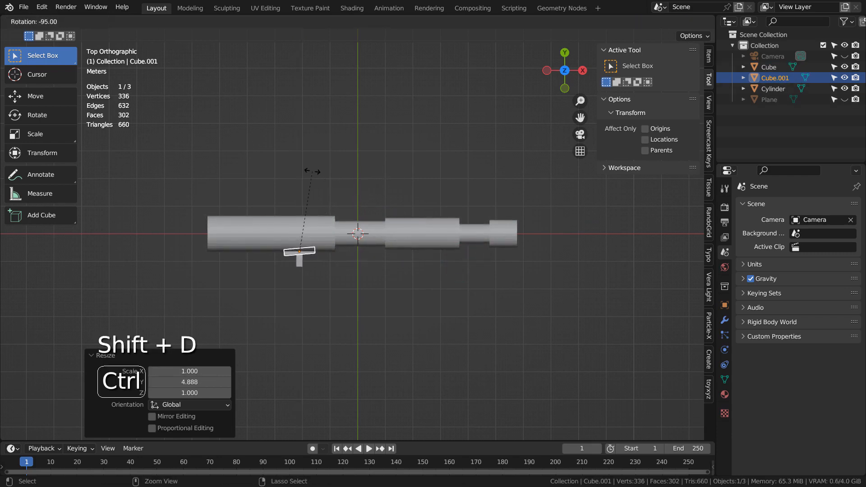
pyautogui.click(329, 206)
pyautogui.press('g')
pyautogui.click(344, 234)
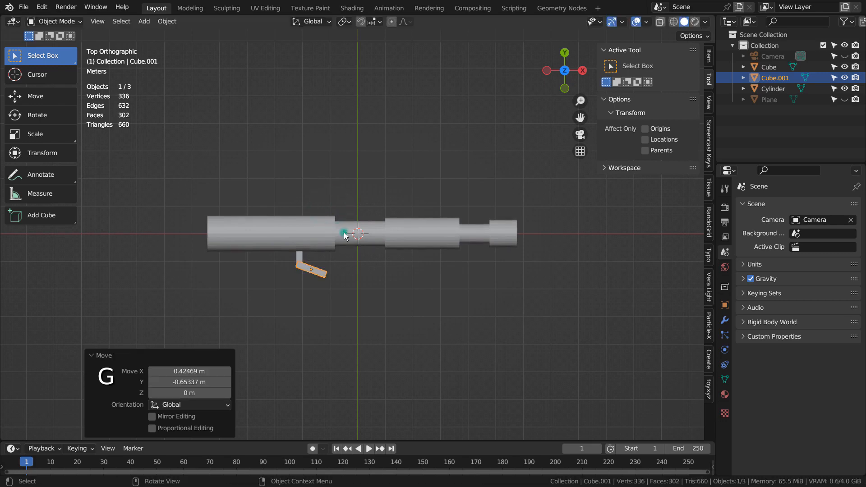
# Step: Duplicate the slanted bar, rotate the copy 68.7° to stand upright, and place it at the slanted bar's free end to close the guard
pyautogui.hotkey('shift', 'd')
pyautogui.click(394, 239)
pyautogui.press('r')
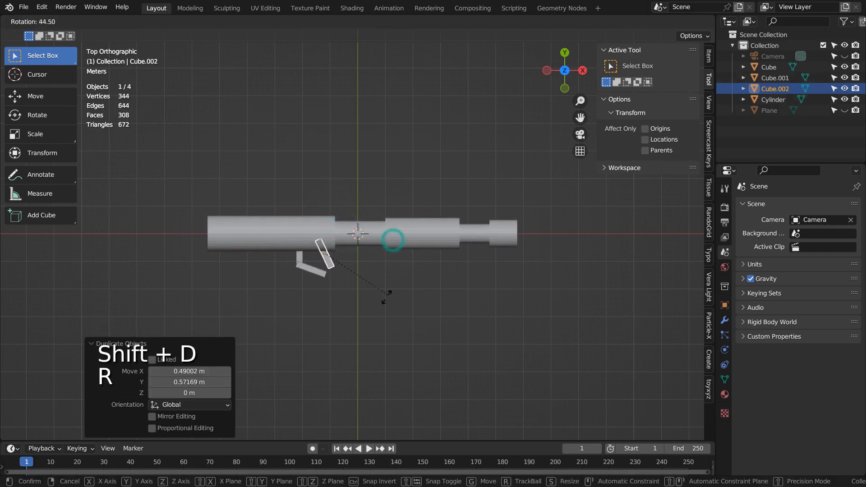
pyautogui.click(364, 315)
pyautogui.press('g')
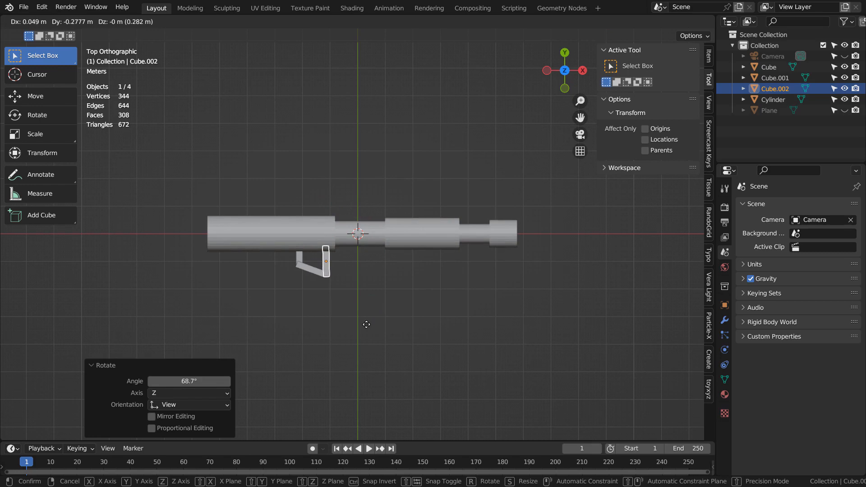
pyautogui.click(366, 324)
pyautogui.click(384, 285)
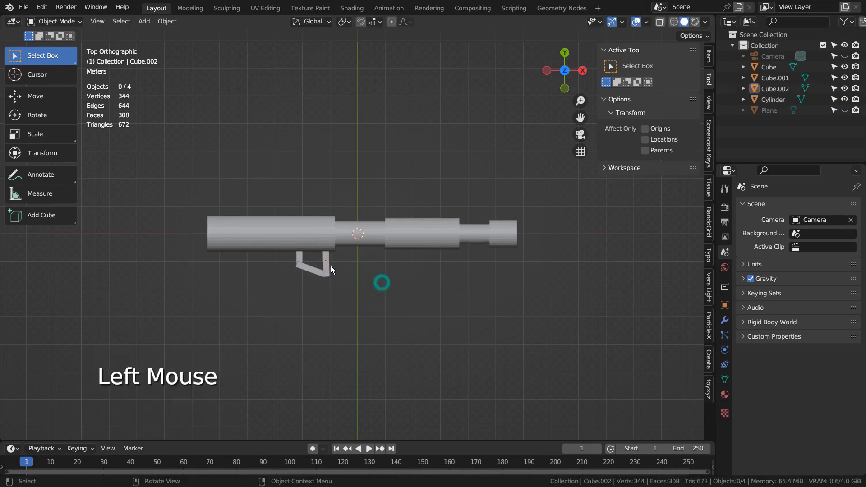
# Step: Duplicate the guard's front upright bar about -0.31 m in X and 0.47 m in Y, and scale the copy to 0.475
pyautogui.click(327, 264)
pyautogui.hotkey('shift', 'd')
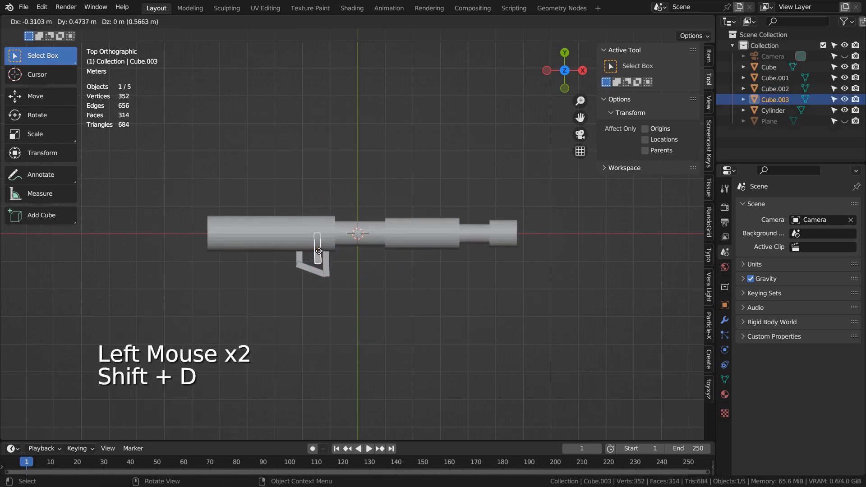
pyautogui.click(319, 250)
pyautogui.scroll(4, 327, 269)
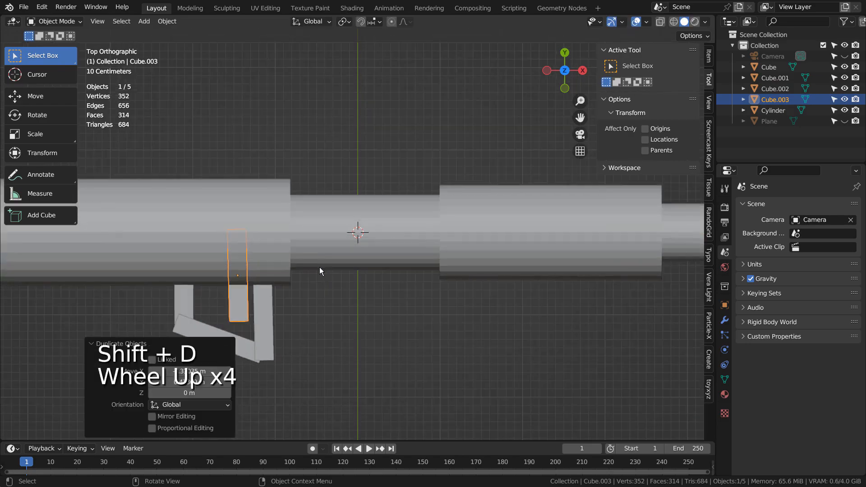
pyautogui.keyDown('shift'); pyautogui.moveTo(320, 267); pyautogui.dragTo(483, 217, button='middle'); pyautogui.keyUp('shift')
pyautogui.press('KP_7')
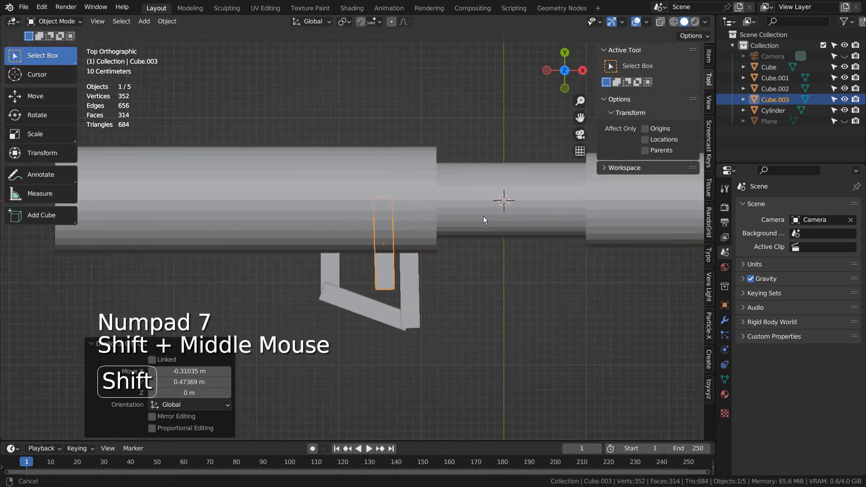
pyautogui.press('g')
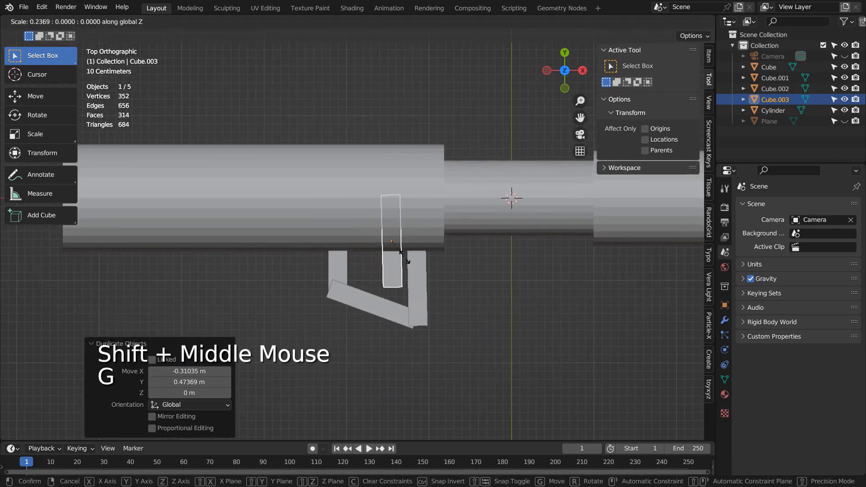
pyautogui.press('s')
pyautogui.click(455, 282)
# Step: Duplicate the small upright trigger bar, rotate the copy 52.9°, and move it to the bar's lower end
pyautogui.hotkey('shift', 'd')
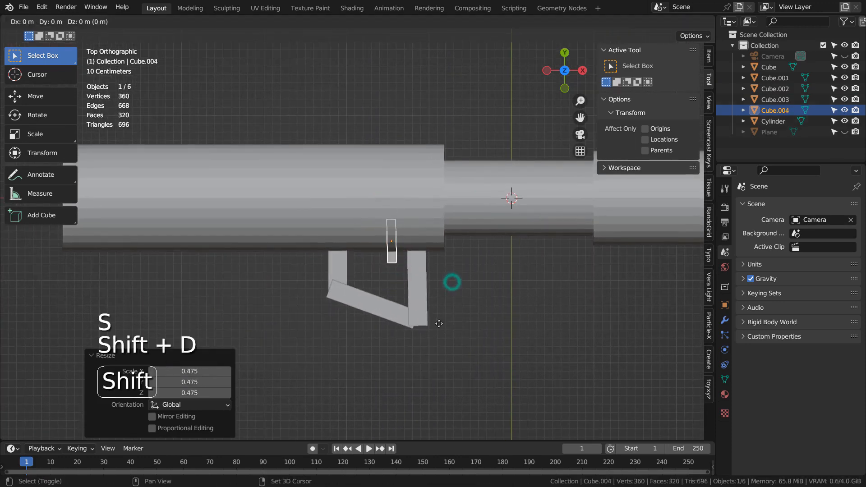
pyautogui.click(449, 316)
pyautogui.press('r')
pyautogui.click(395, 346)
pyautogui.press('g')
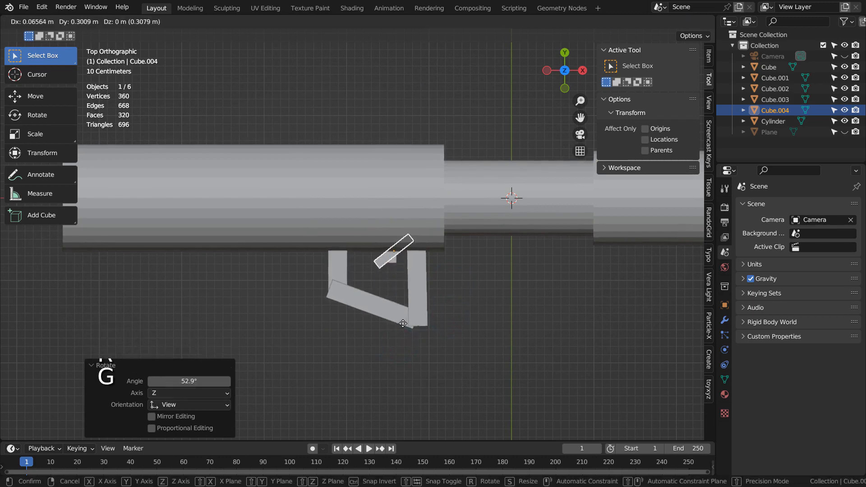
pyautogui.click(385, 338)
# Step: Scale the slanted trigger piece to 0.694 and move it about 0.12 m in X and 0.04 m in Y
pyautogui.press('s')
pyautogui.click(477, 314)
pyautogui.press('g')
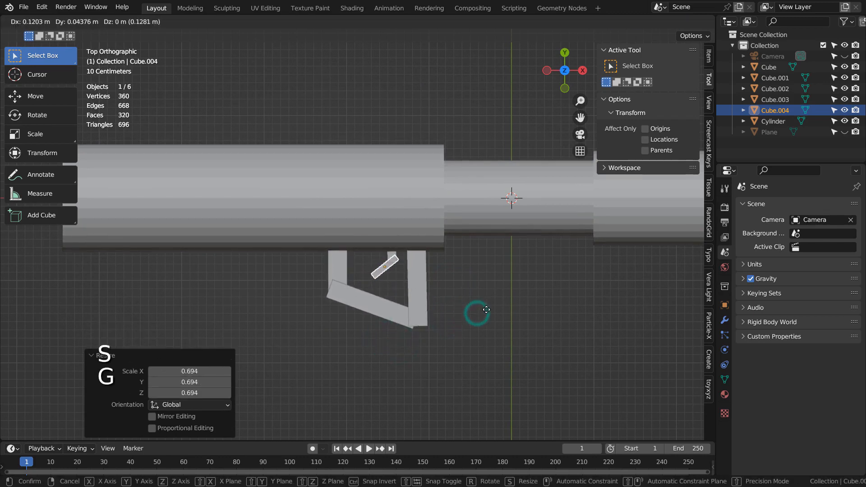
pyautogui.click(486, 310)
pyautogui.click(519, 294)
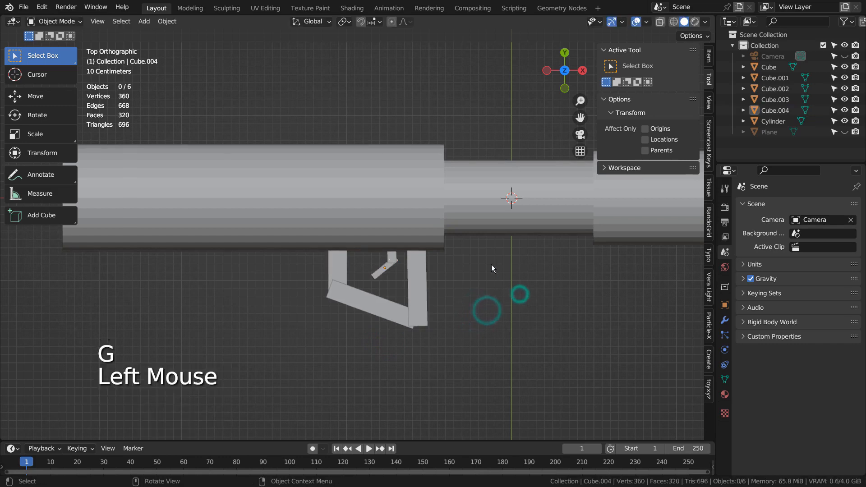
# Step: Select all five guard and trigger bars and move them about -0.37 m along X
pyautogui.scroll(-2, 496, 260)
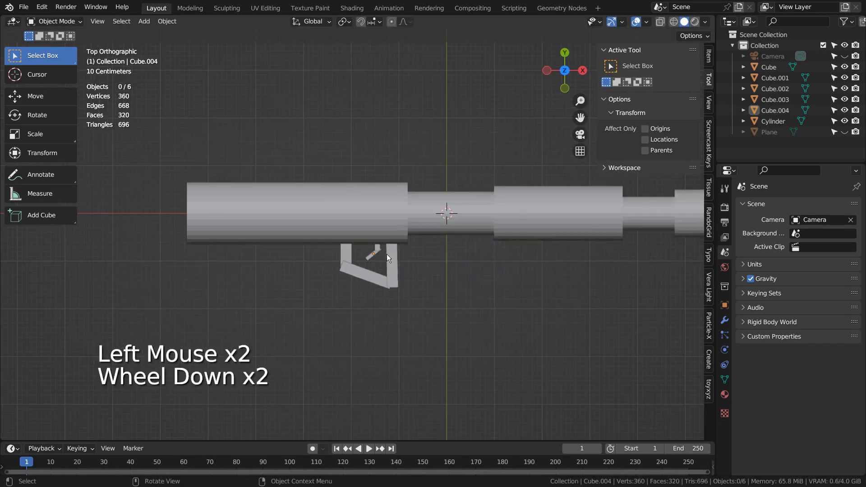
pyautogui.click(352, 215)
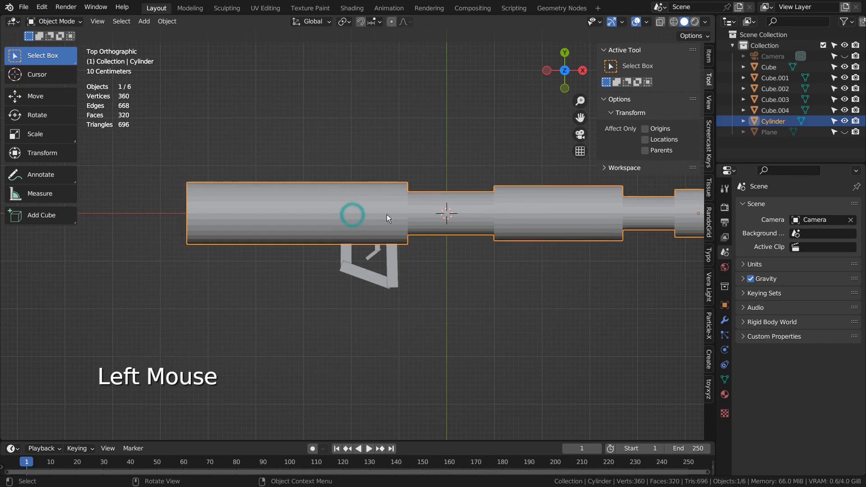
pyautogui.scroll(-2, 462, 266)
pyautogui.click(460, 267)
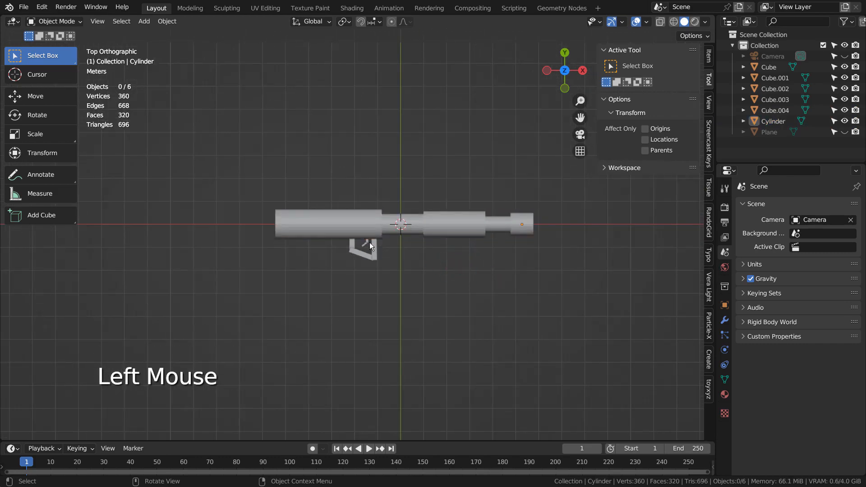
pyautogui.moveTo(335, 239); pyautogui.dragTo(405, 279)
pyautogui.press('g')
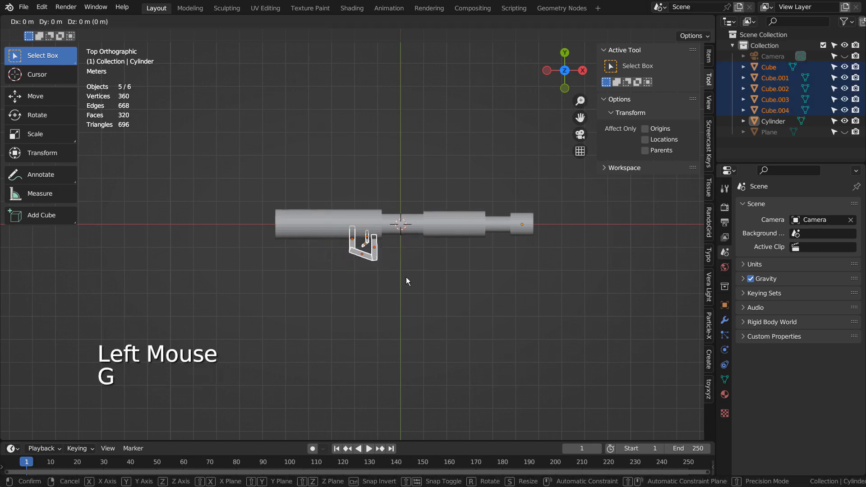
pyautogui.press('x')
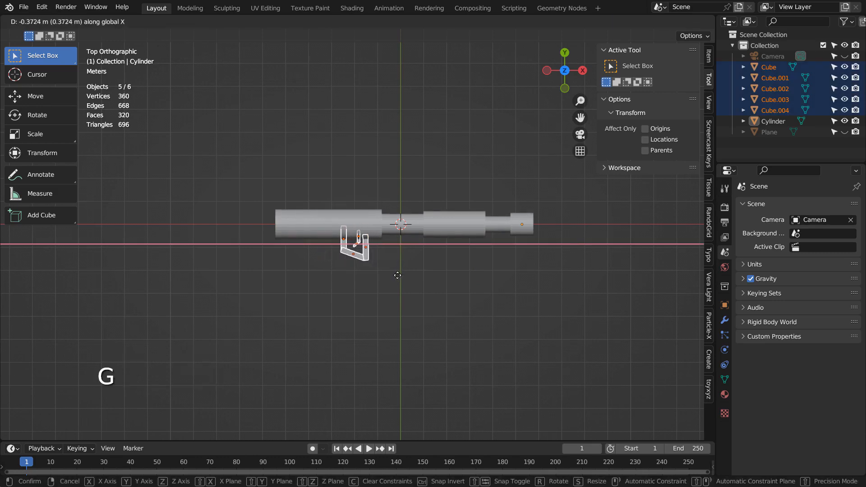
pyautogui.click(397, 275)
pyautogui.click(421, 251)
# Step: Add a mesh cube at the origin and scale it down to 0.381
pyautogui.hotkey('shift', 'a')
pyautogui.moveTo(420, 250)
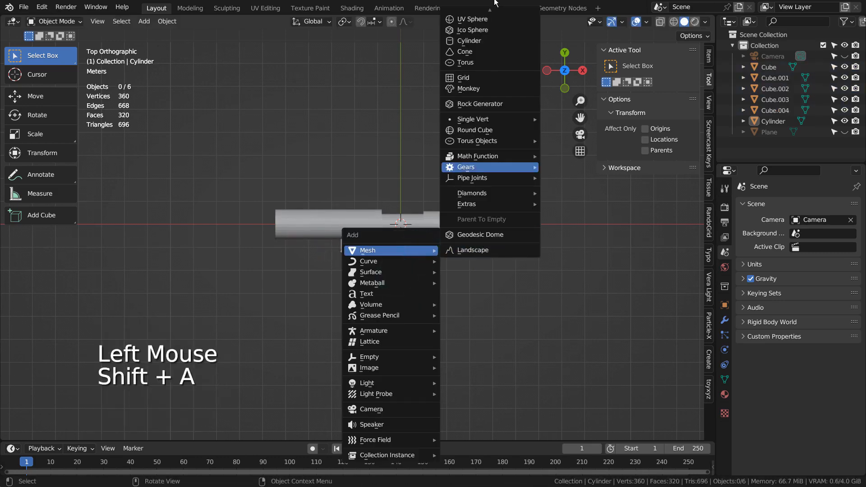
pyautogui.moveTo(490, 3)
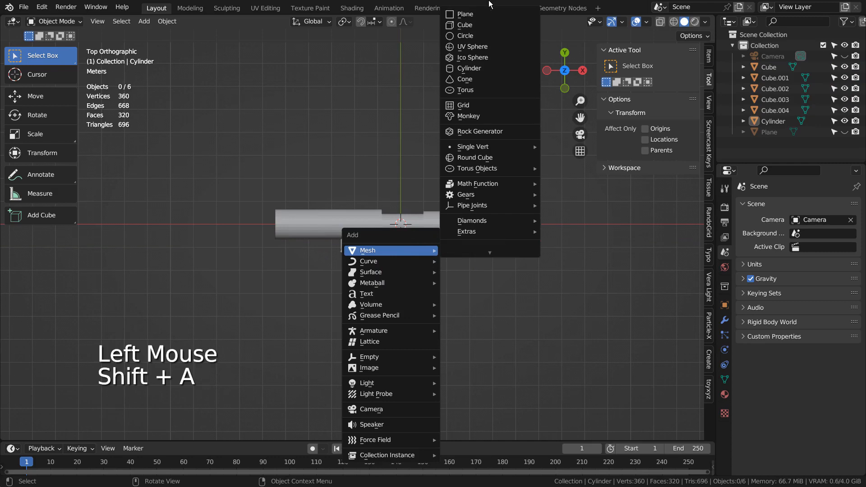
pyautogui.click(479, 25)
pyautogui.press('s')
pyautogui.click(463, 208)
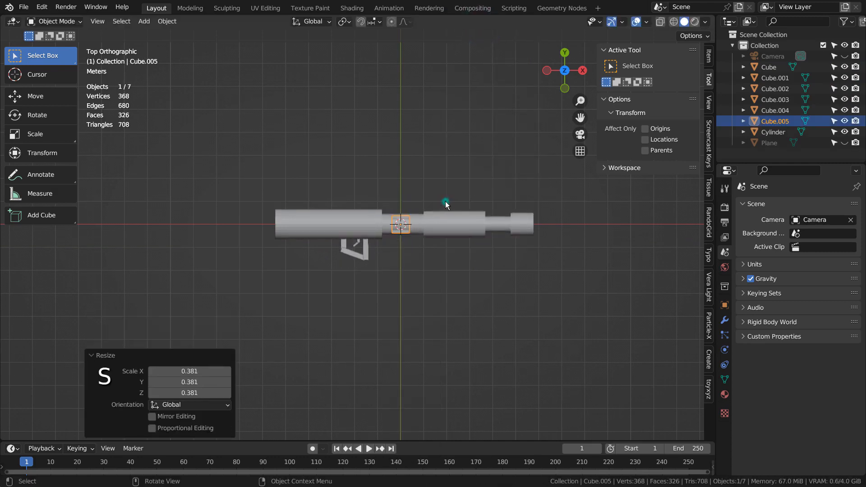
# Step: Stretch the new cube about 4 times along Y, and scale the resulting block to 0.619
pyautogui.press('g')
pyautogui.press('z')
pyautogui.press('y')
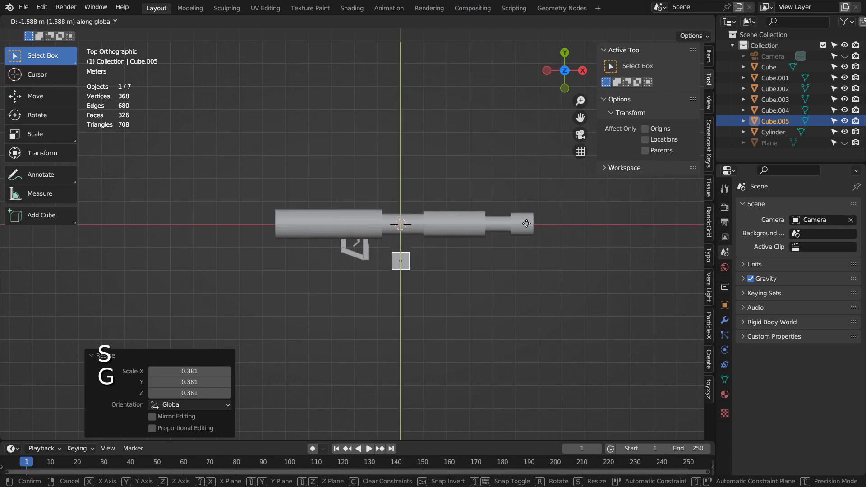
pyautogui.press('s')
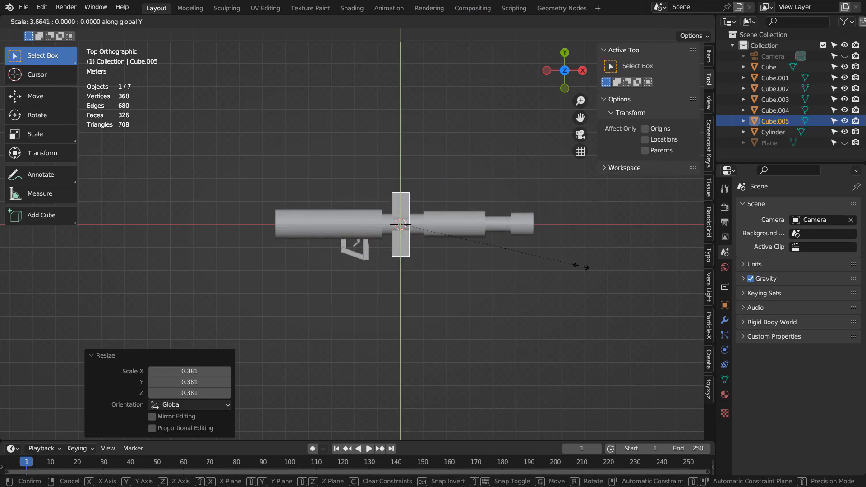
pyautogui.click(600, 273)
pyautogui.press('s')
pyautogui.click(523, 257)
# Step: Move the block about -1.18 m in X and -1.49 m in Y, under the body beside the trigger guard
pyautogui.press('g')
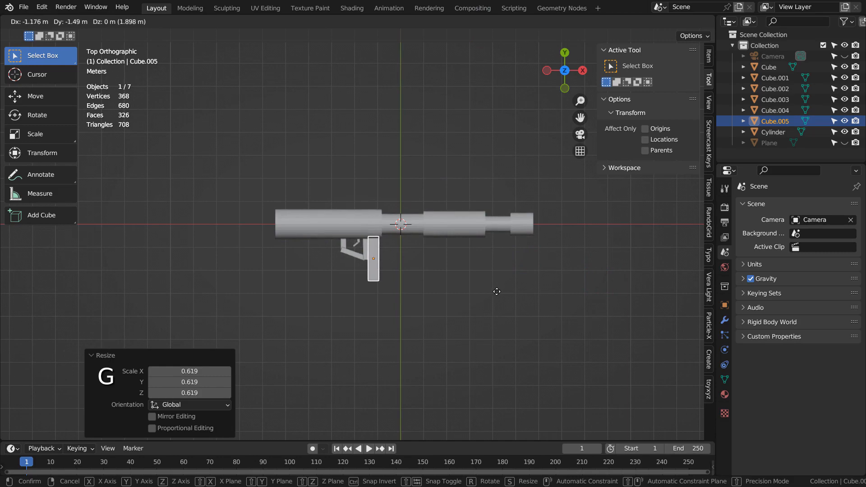
pyautogui.click(497, 291)
pyautogui.click(519, 323)
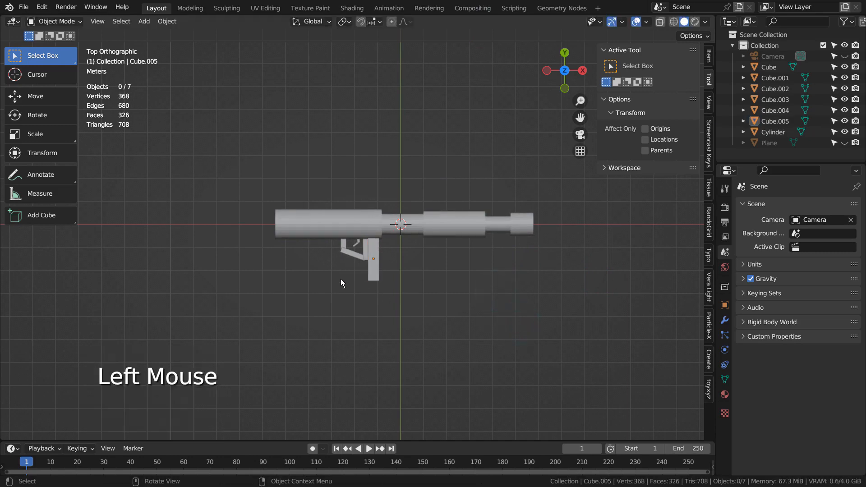
# Step: Duplicate the grip block about -3.76 m in X and 0.06 m in Y, under the body's rear end, and scale it to 0.985
pyautogui.click(372, 261)
pyautogui.hotkey('shift', 'd')
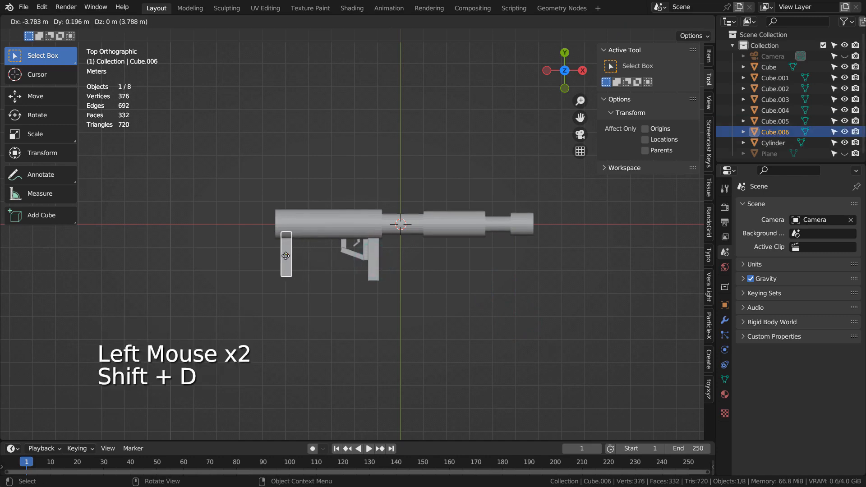
pyautogui.click(285, 260)
pyautogui.press('s')
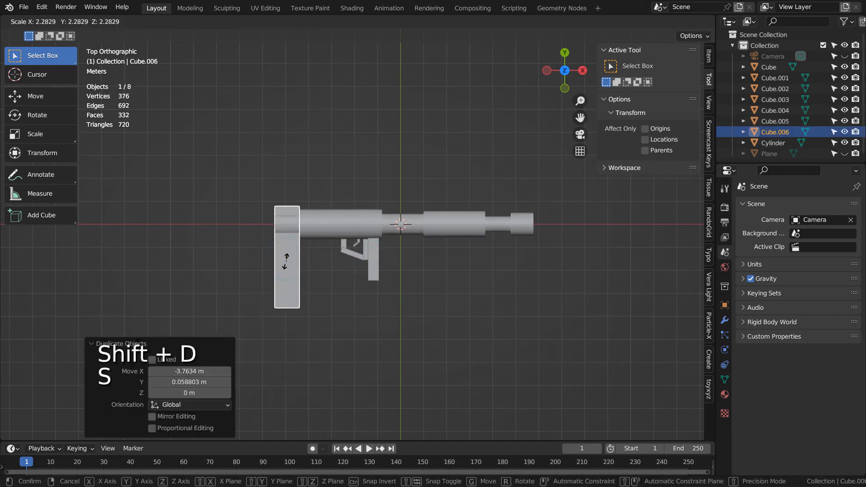
pyautogui.click(286, 259)
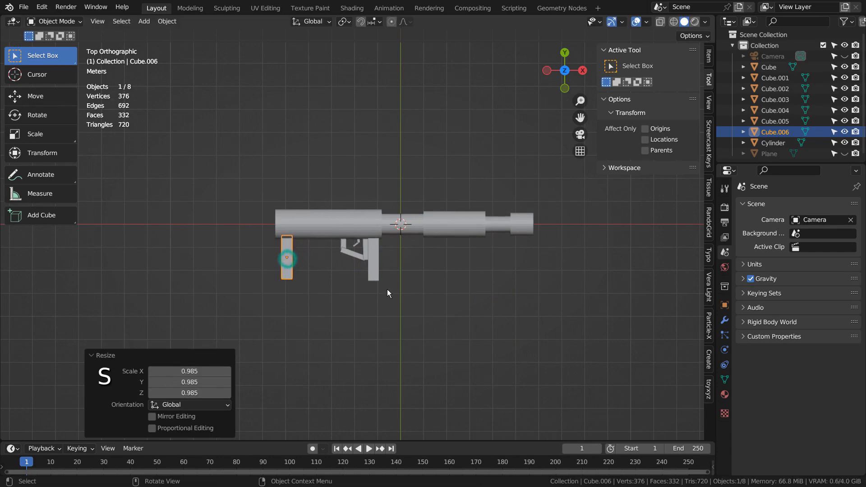
pyautogui.click(387, 290)
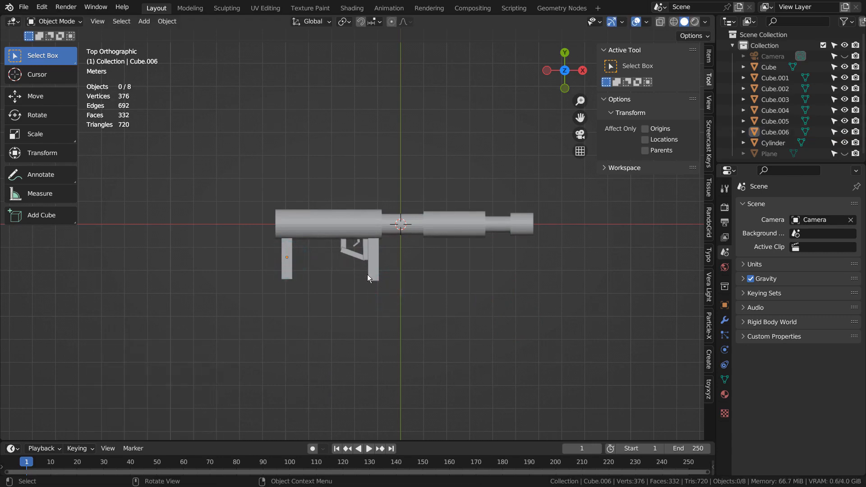
# Step: Examine the assembled gun model from a perspective angle and return to the top view
pyautogui.moveTo(501, 293); pyautogui.dragTo(359, 243, button='middle')
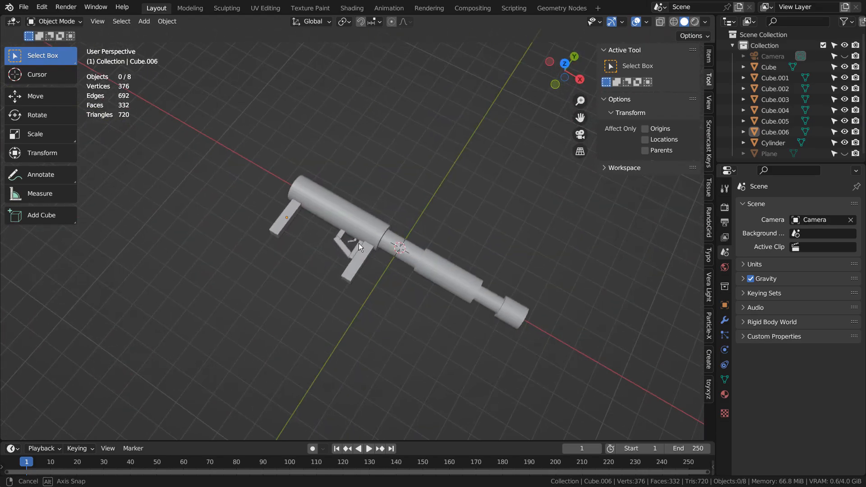
pyautogui.click(285, 220)
pyautogui.moveTo(360, 252); pyautogui.dragTo(426, 232, button='middle')
pyautogui.press('KP_1')
pyautogui.press('KP_7')
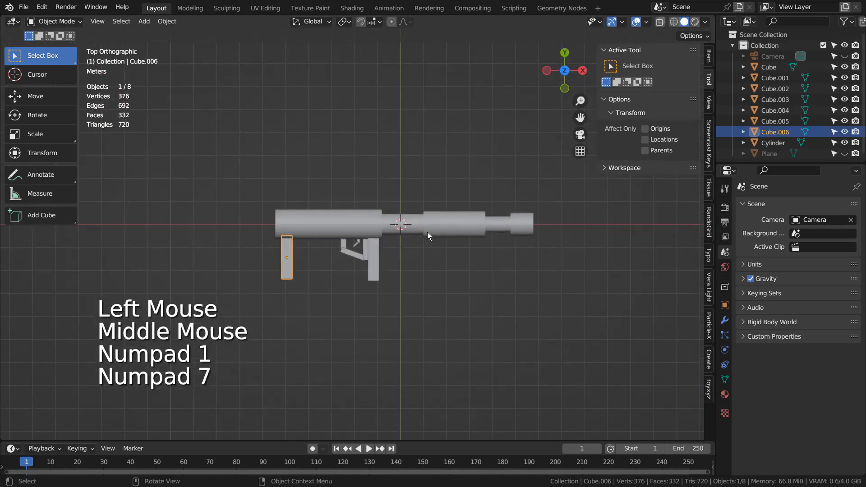
pyautogui.press('KP_0')
pyautogui.press('KP_0')
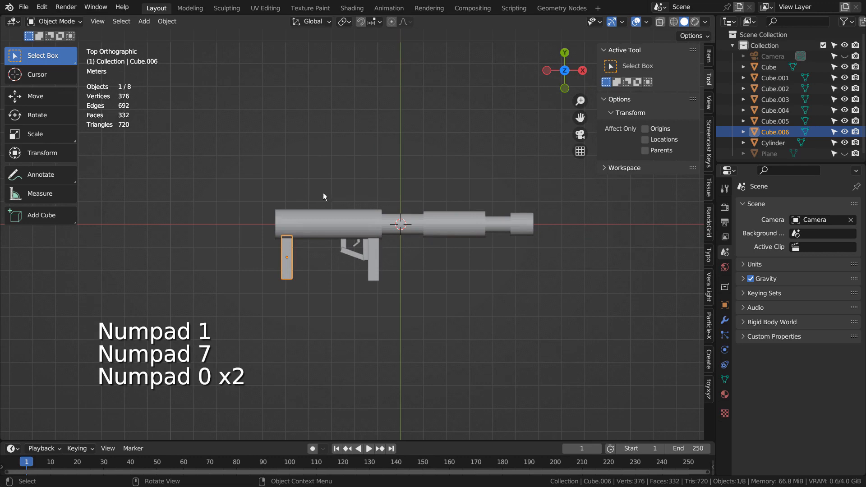
pyautogui.moveTo(293, 184); pyautogui.dragTo(588, 327)
pyautogui.click(260, 158)
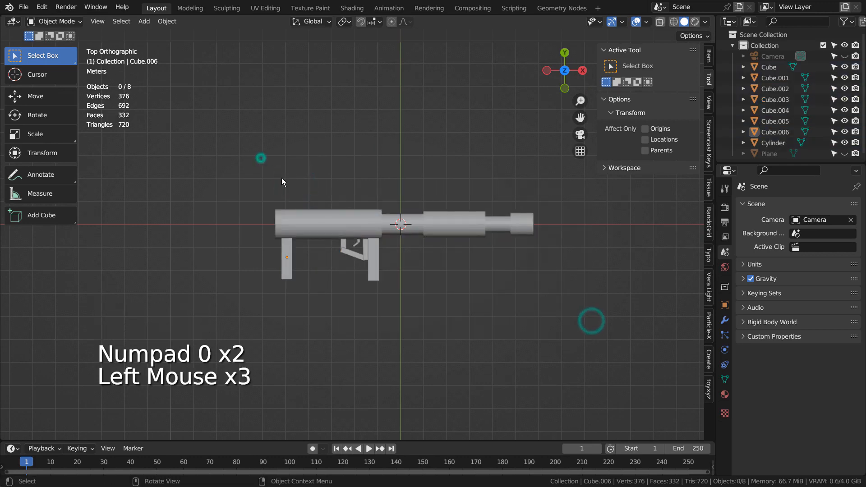
# Step: Reveal the hidden camera and plane, and scale the plane behind the gun up to 2.182
pyautogui.moveTo(260, 156); pyautogui.dragTo(521, 289)
pyautogui.hotkey('alt', 'h')
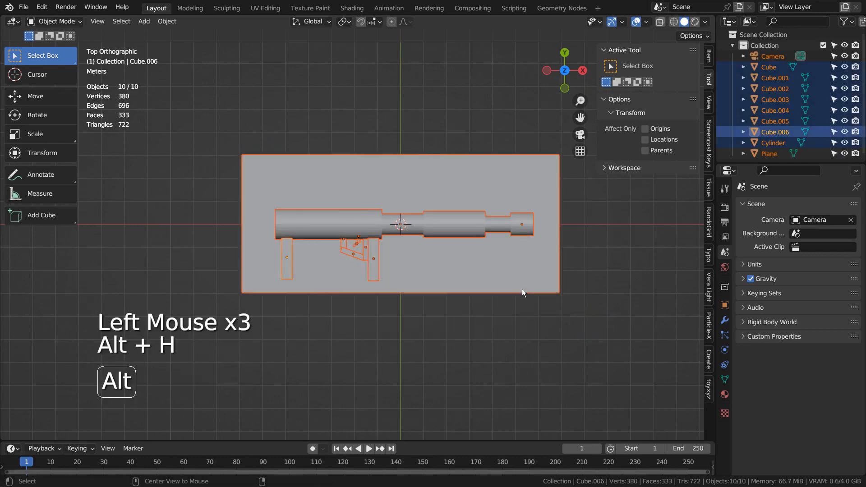
pyautogui.click(526, 281)
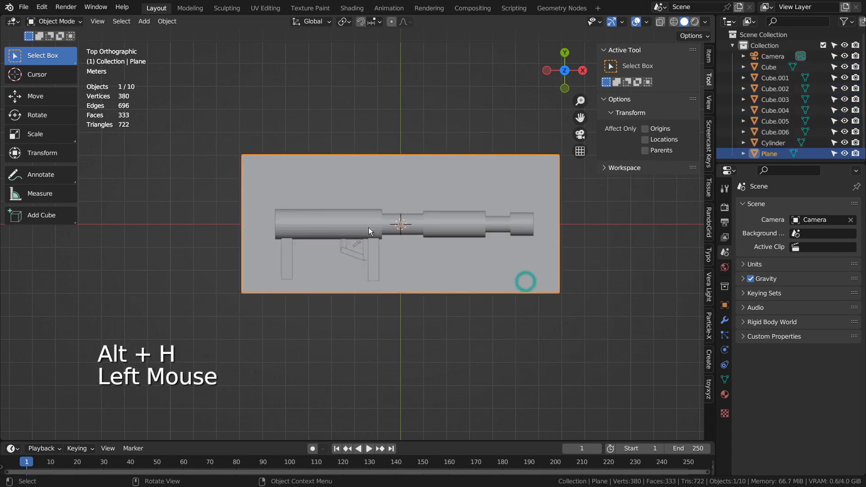
pyautogui.click(339, 180)
pyautogui.press('s')
pyautogui.click(244, 175)
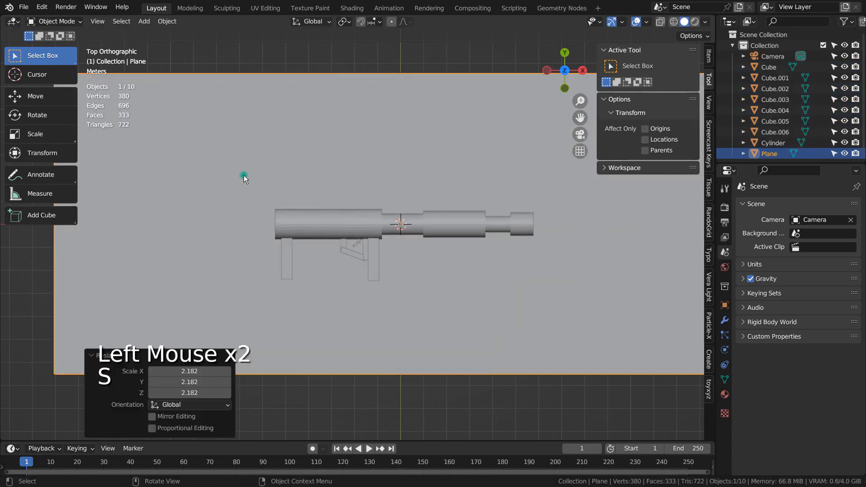
# Step: Rotate all gun parts and the plane together by -30.3° in the right side view, and check the camera view
pyautogui.moveTo(251, 69); pyautogui.dragTo(556, 392)
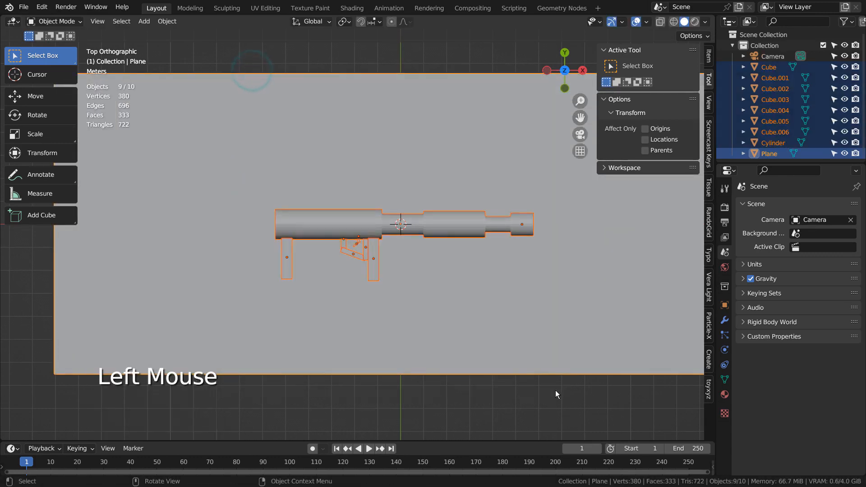
pyautogui.press('KP_3')
pyautogui.press('r')
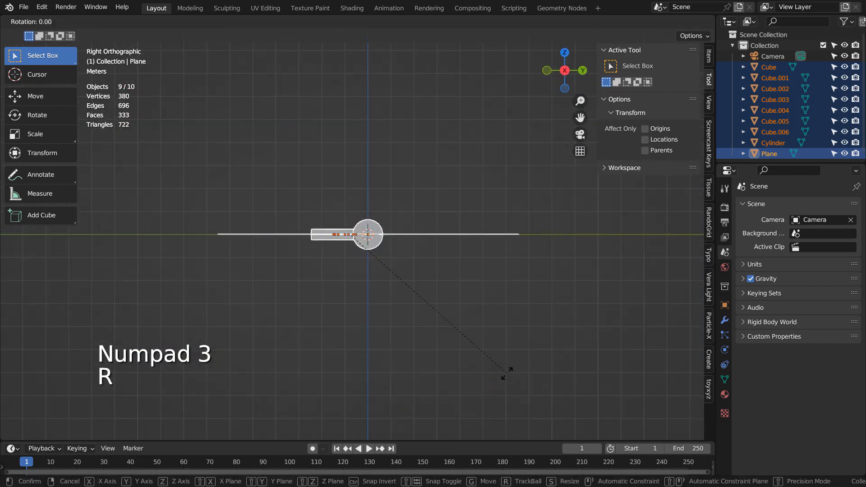
pyautogui.click(502, 265)
pyautogui.press('KP_0')
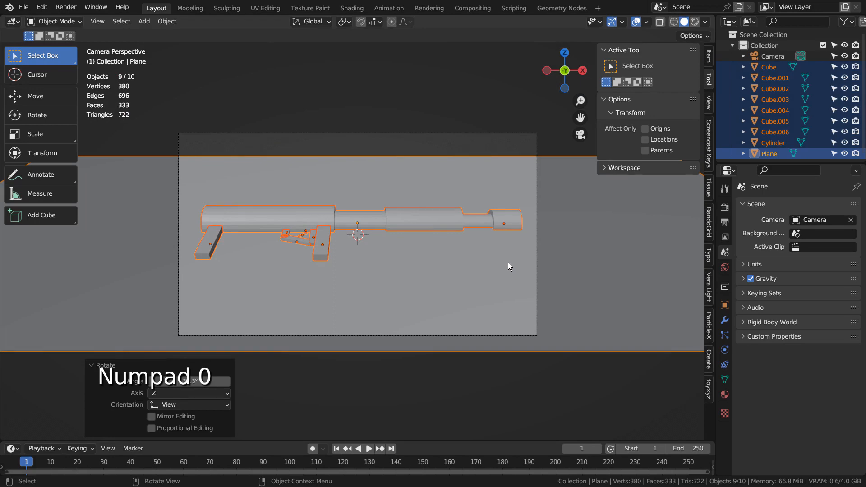
# Step: Rotate the gun parts and plane by a further -60° in the right side view, and return to the camera view
pyautogui.press('KP_3')
pyautogui.press('r')
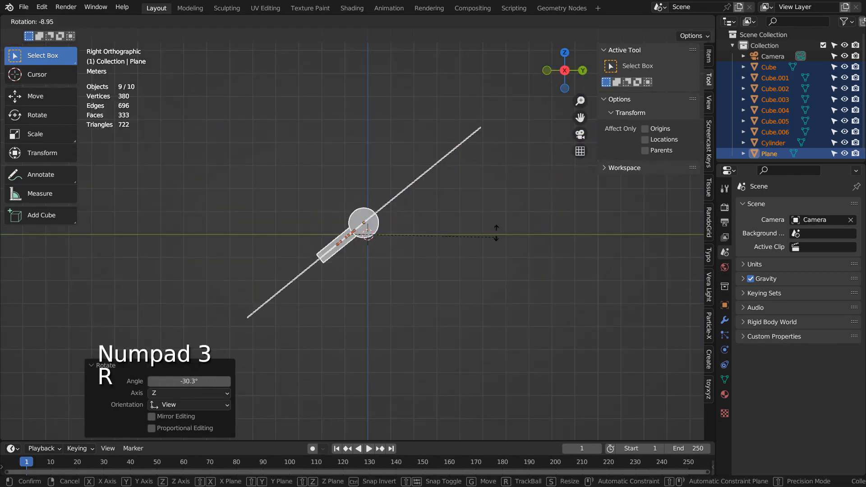
pyautogui.keyDown('ctrl'); pyautogui.click(399, 173); pyautogui.keyUp('ctrl')
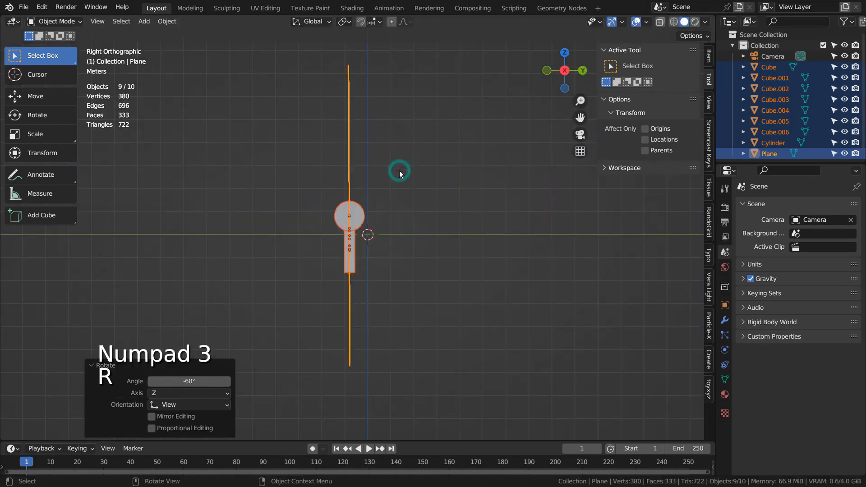
pyautogui.press('KP_0')
# Step: Try twice to scale the gun, plane and camera together, undoing each attempt
pyautogui.click(489, 291)
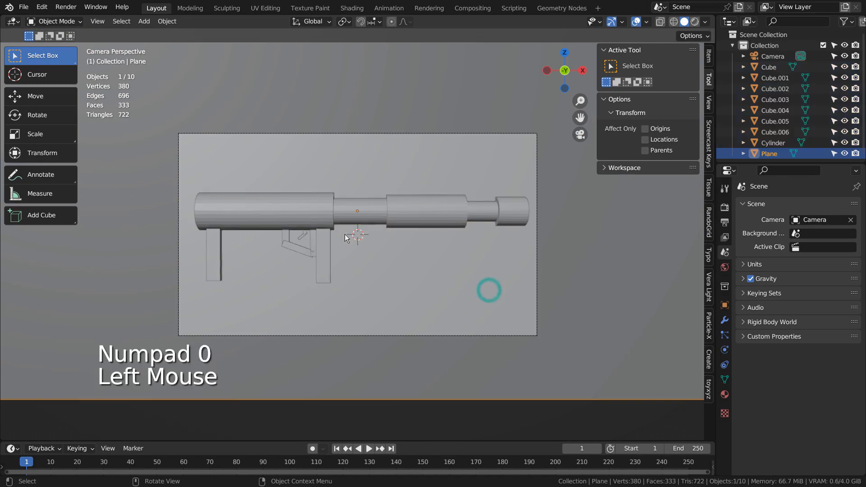
pyautogui.moveTo(179, 174); pyautogui.dragTo(526, 344)
pyautogui.press('s')
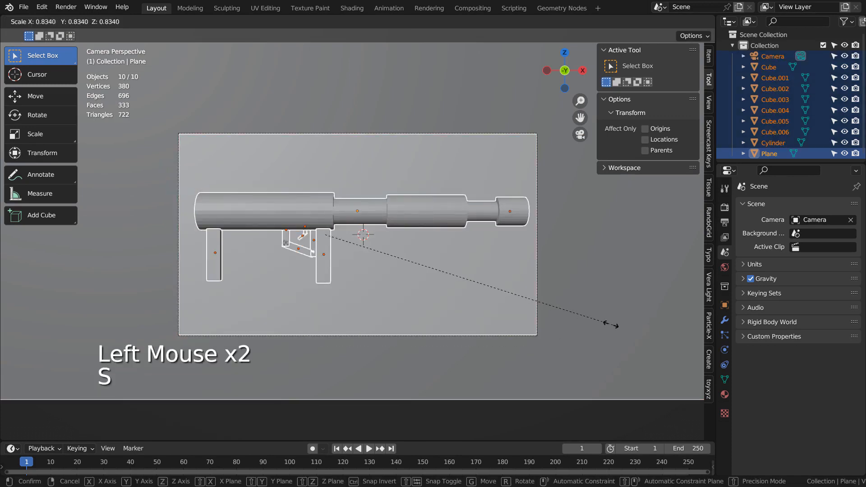
pyautogui.click(411, 275)
pyautogui.hotkey('ctrl', 'z')
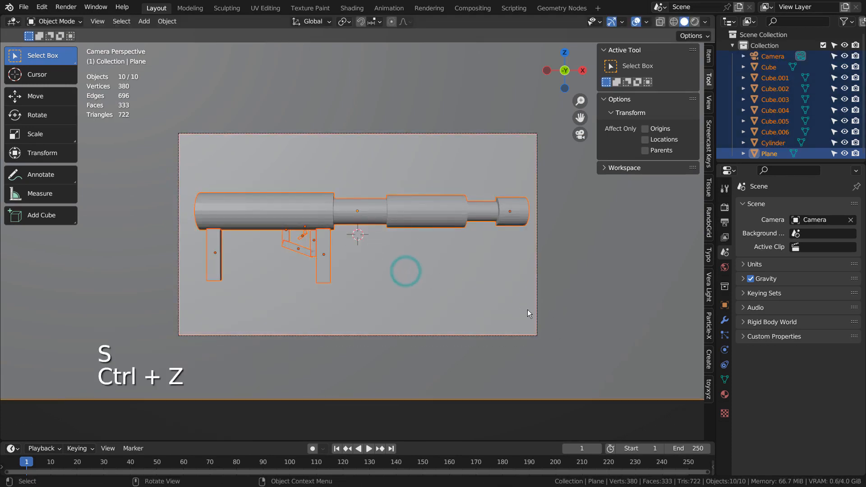
pyautogui.press('s')
pyautogui.click(385, 266)
pyautogui.hotkey('ctrl', 'z')
# Step: Scale only the plane behind the gun to 0.499
pyautogui.click(385, 266)
pyautogui.press('s')
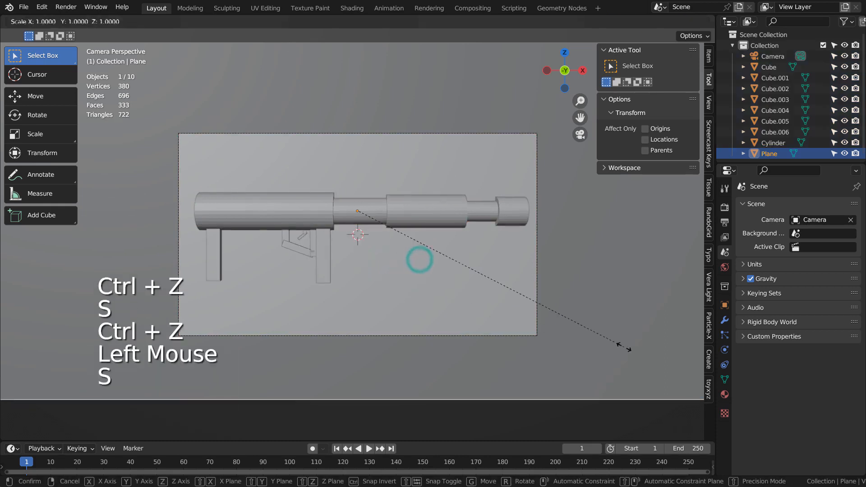
pyautogui.click(452, 294)
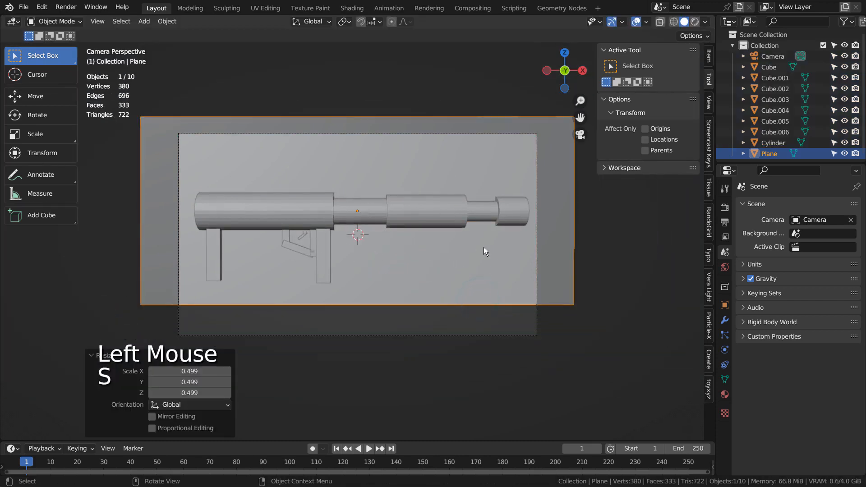
# Step: Try to scale everything except the plane by inverting the selection, and undo the scaling
pyautogui.hotkey('ctrl', 'i')
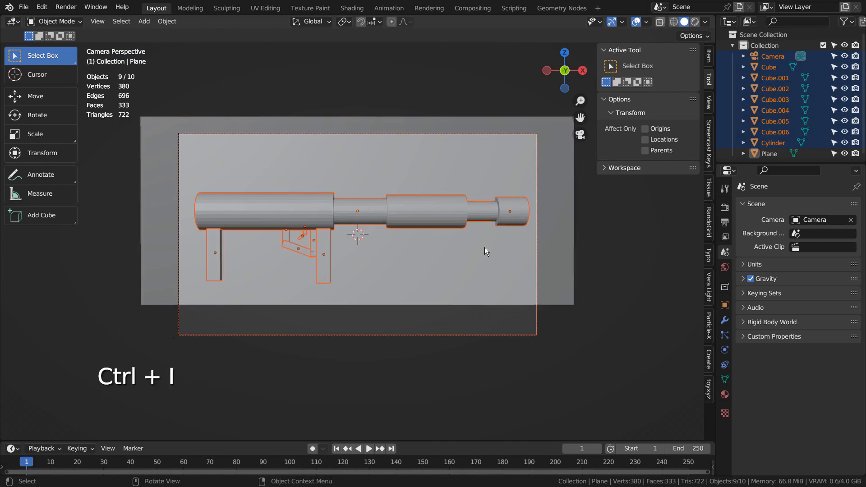
pyautogui.press('s')
pyautogui.hotkey('ctrl', 'z')
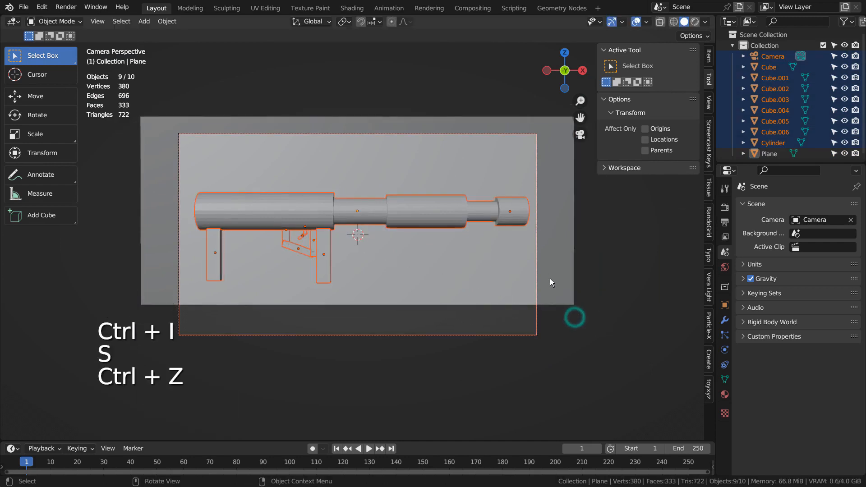
# Step: Hide the plane behind the gun
pyautogui.click(613, 256)
pyautogui.click(546, 231)
pyautogui.press('h')
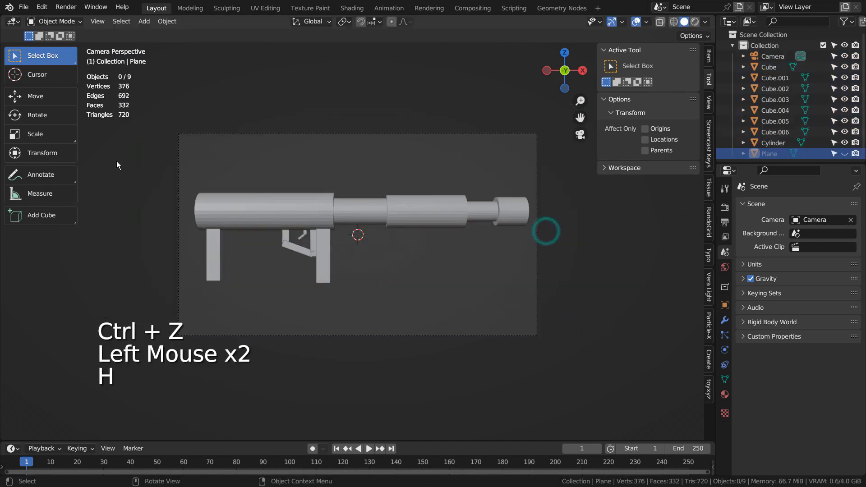
# Step: Try to scale all visible objects, including the camera, and undo the scaling
pyautogui.moveTo(118, 164); pyautogui.dragTo(546, 355)
pyautogui.press('s')
pyautogui.hotkey('ctrl', 'z')
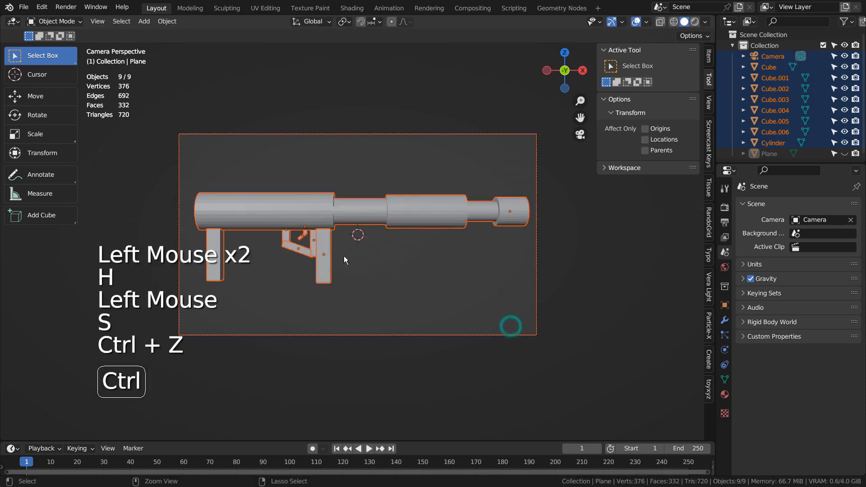
# Step: Select the gun parts without the camera, scale them to 0.684 and move them about 0.61 m in X
pyautogui.click(230, 171)
pyautogui.click(204, 176)
pyautogui.moveTo(491, 320); pyautogui.dragTo(512, 311)
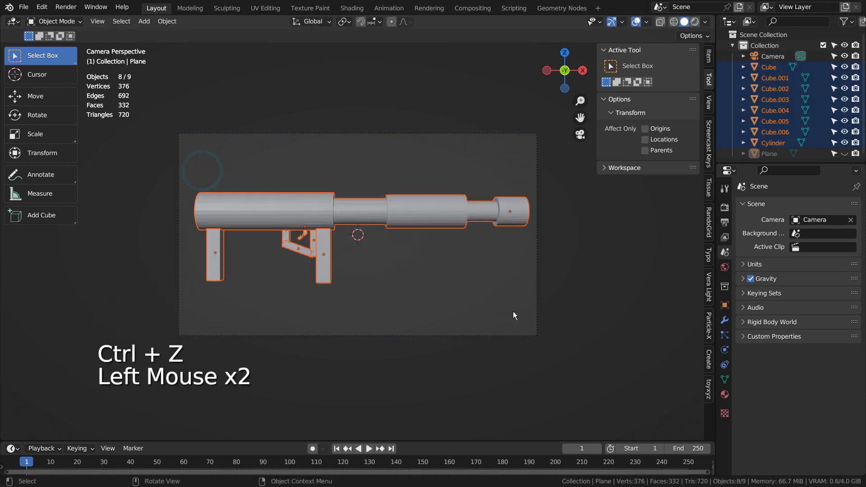
pyautogui.press('s')
pyautogui.click(454, 285)
pyautogui.press('g')
pyautogui.press('x')
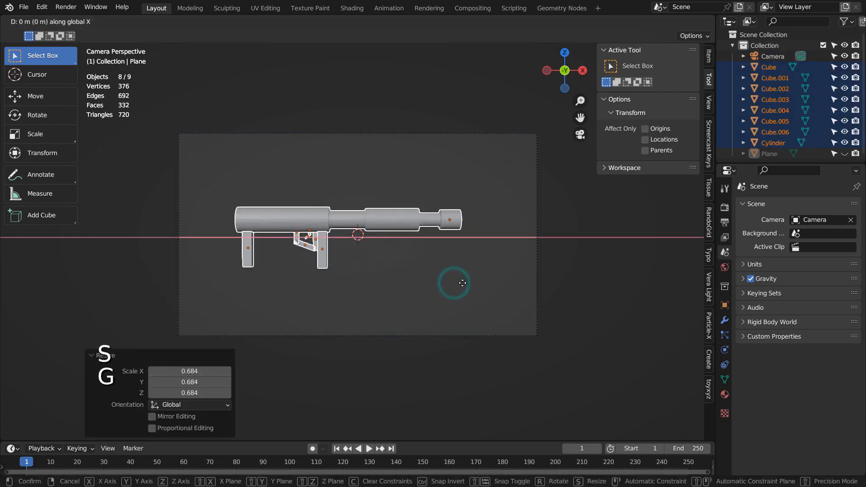
pyautogui.click(471, 283)
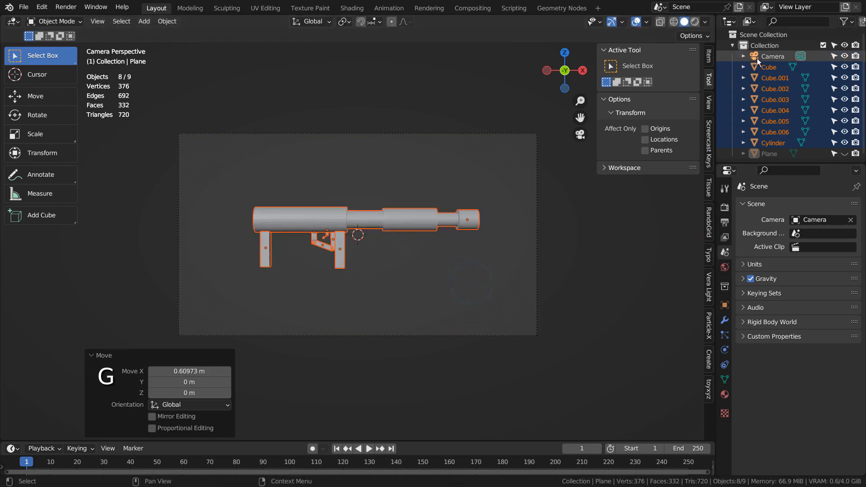
# Step: Reveal the plane, scale it to 0.738 and move it about -0.64 m in Z so it sits around the gun
pyautogui.click(831, 154)
pyautogui.click(843, 153)
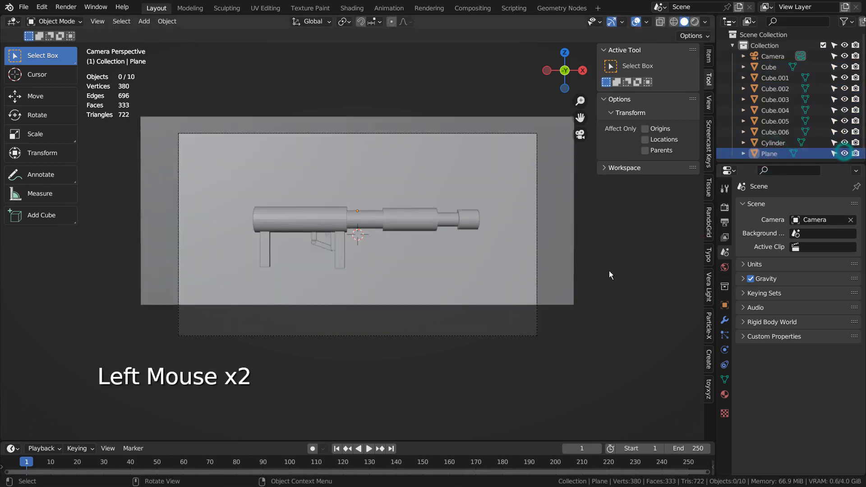
pyautogui.click(567, 282)
pyautogui.press('s')
pyautogui.click(553, 298)
pyautogui.press('g')
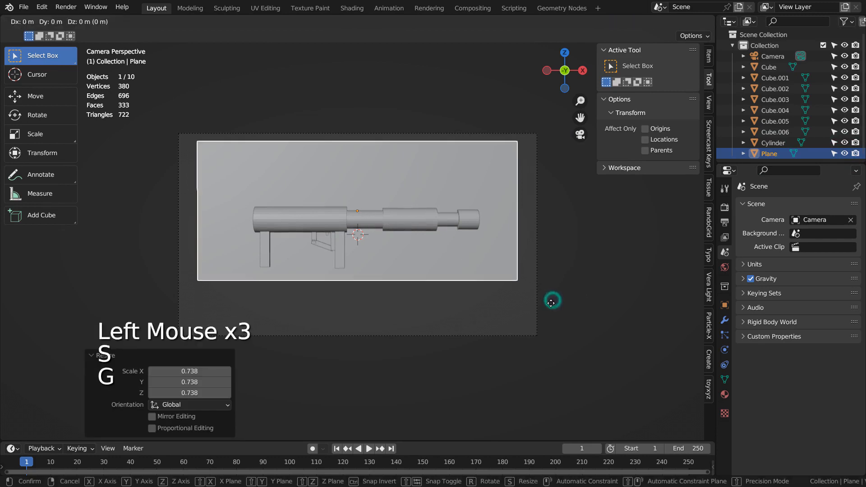
pyautogui.press('z')
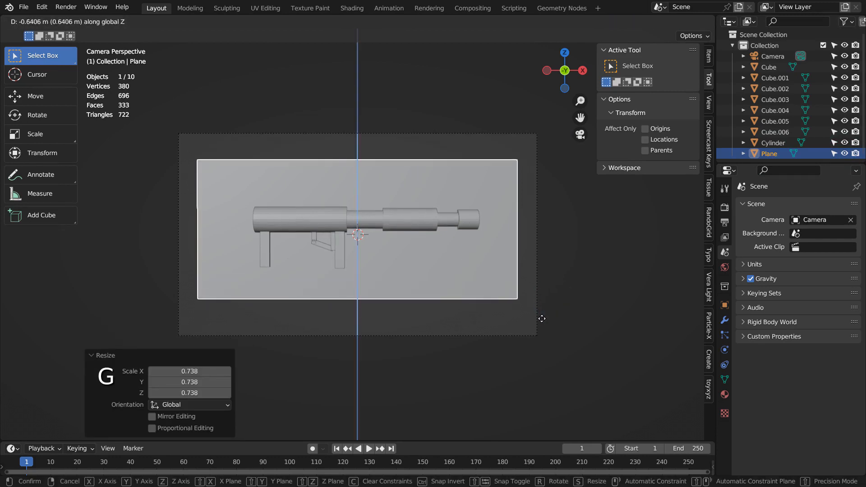
pyautogui.click(542, 318)
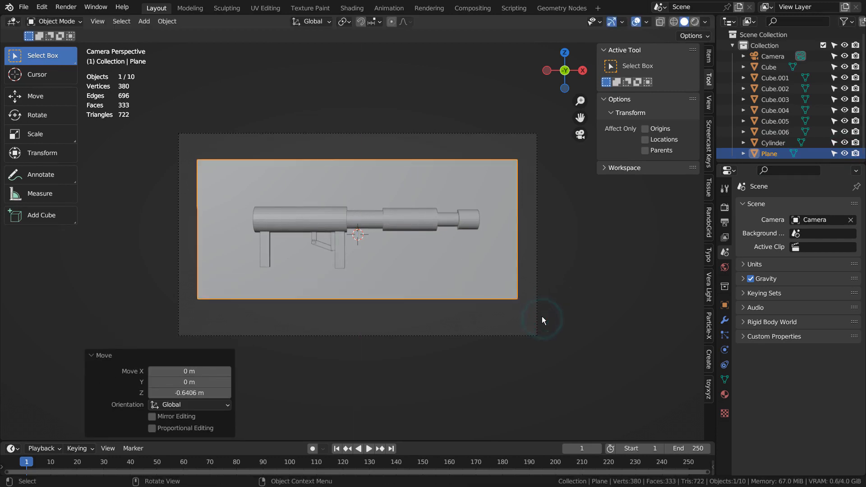
pyautogui.click(559, 295)
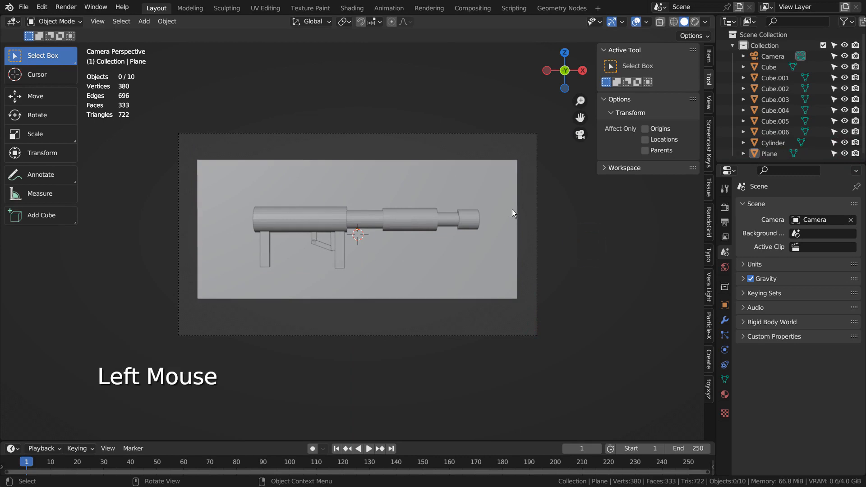
# Step: Move all gun parts together about -0.25 m in X to centre them over the plane
pyautogui.moveTo(239, 203); pyautogui.dragTo(519, 260)
pyautogui.keyDown('shift'); pyautogui.click(519, 260); pyautogui.keyUp('shift')
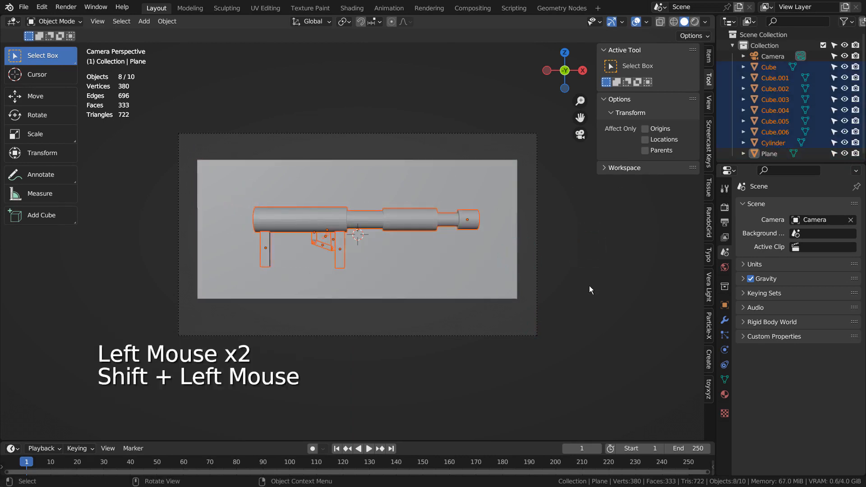
pyautogui.press('g')
pyautogui.press('x')
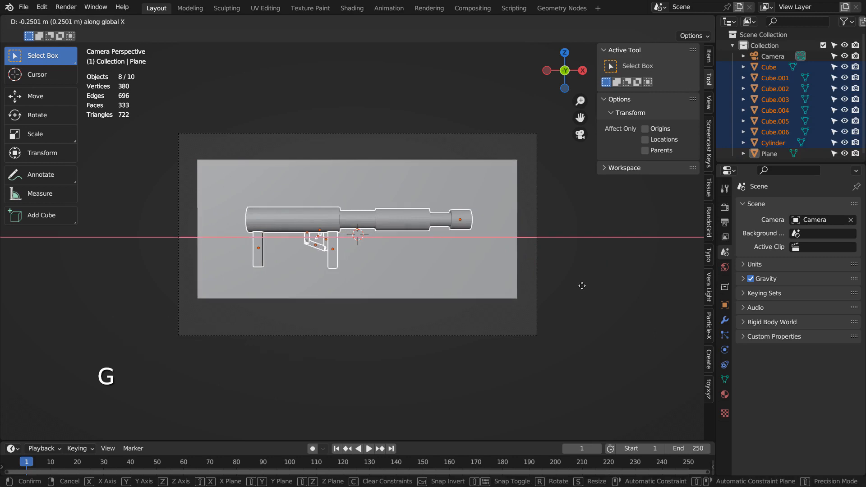
pyautogui.click(582, 286)
pyautogui.click(603, 279)
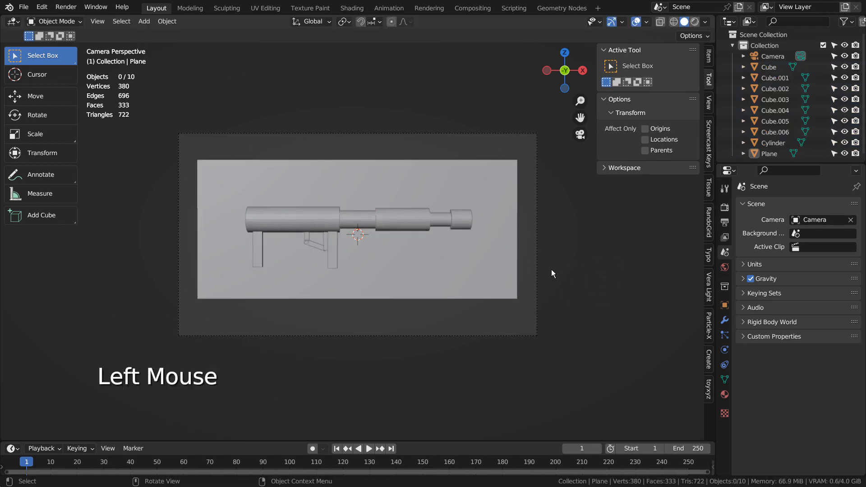
# Step: Move the plane about 0.86 m in Y, away behind the gun, and render the scene from the camera
pyautogui.moveTo(475, 338); pyautogui.dragTo(442, 266, button='middle')
pyautogui.click(432, 268)
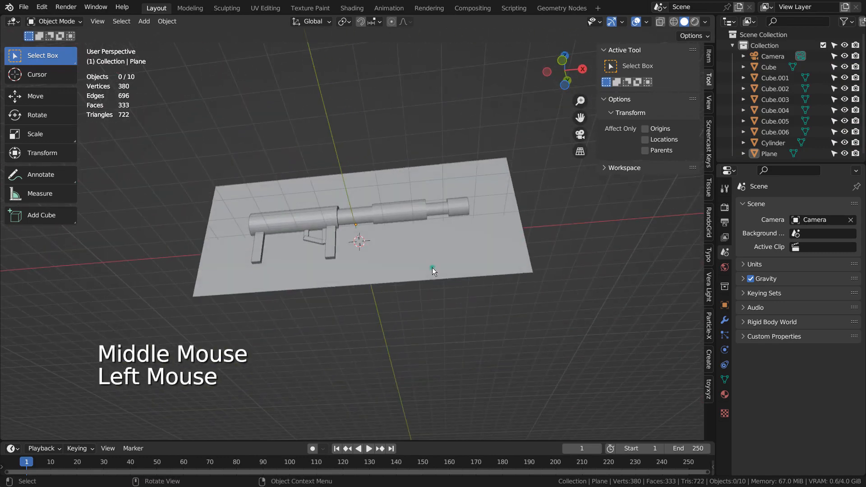
pyautogui.press('KP_3')
pyautogui.press('g')
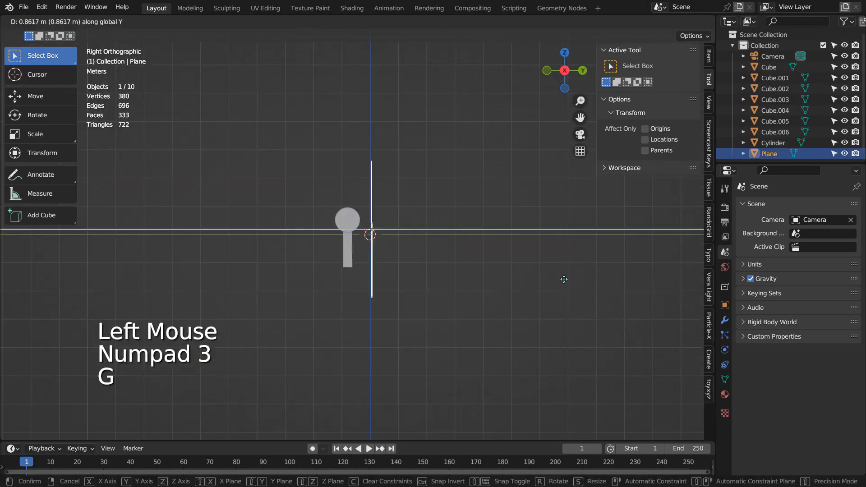
pyautogui.click(564, 281)
pyautogui.press('KP_0')
pyautogui.click(586, 262)
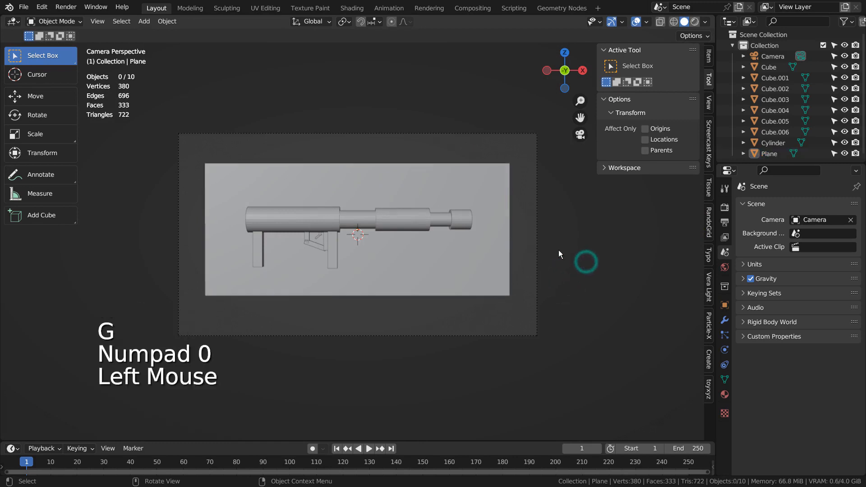
pyautogui.press('F12')
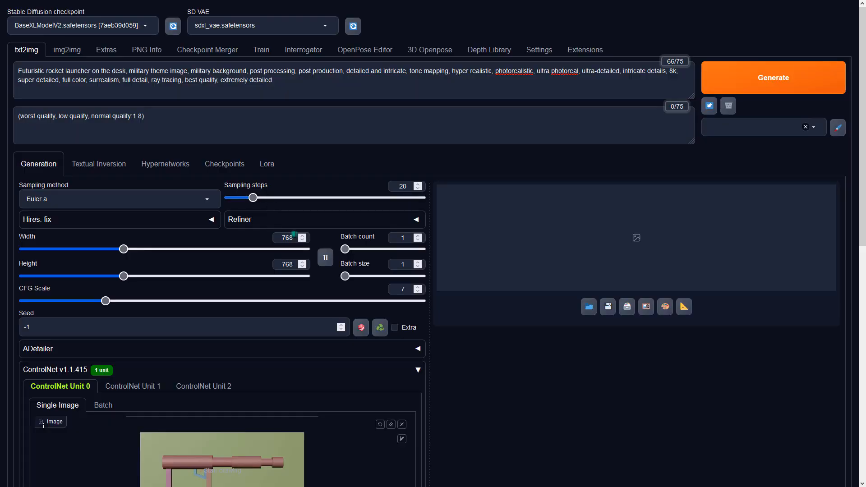
# Step: In the Stable Diffusion web UI, set the output image size to 960 wide by 540 high
pyautogui.doubleClick(291, 236)
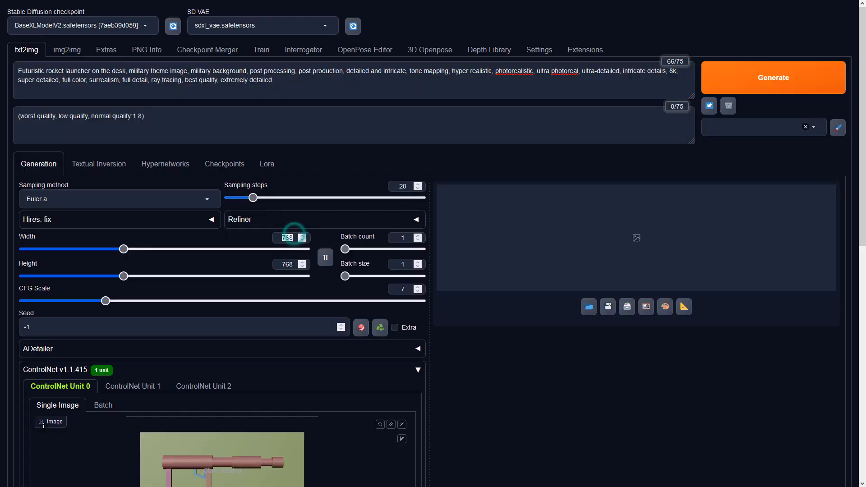
pyautogui.write('960')
pyautogui.press('Tab')
pyautogui.write('54')
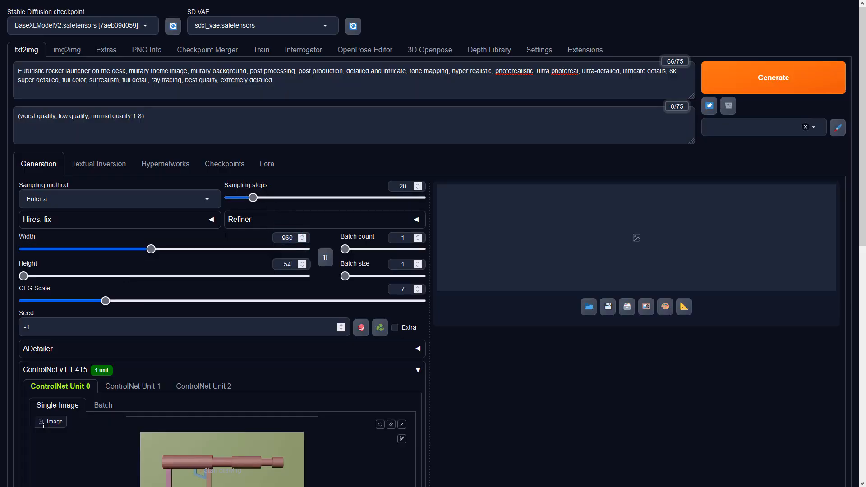
pyautogui.write('0')
pyautogui.click(494, 394)
# Step: Set ControlNet Unit 0 to the Depth control type with the preprocessor set to none
pyautogui.scroll(-6, 494, 394)
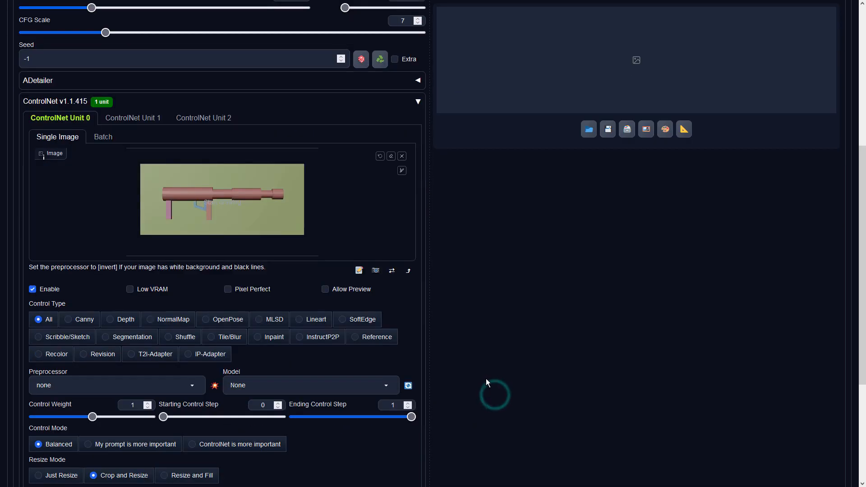
pyautogui.click(111, 319)
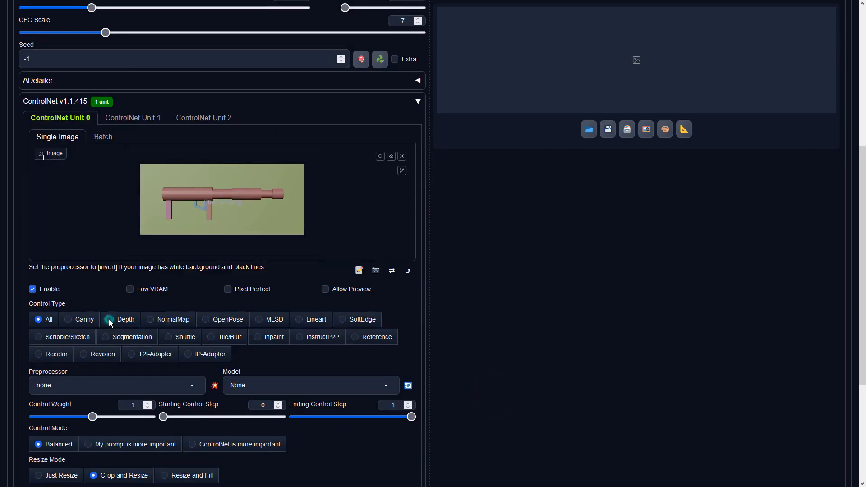
pyautogui.click(198, 389)
pyautogui.click(55, 332)
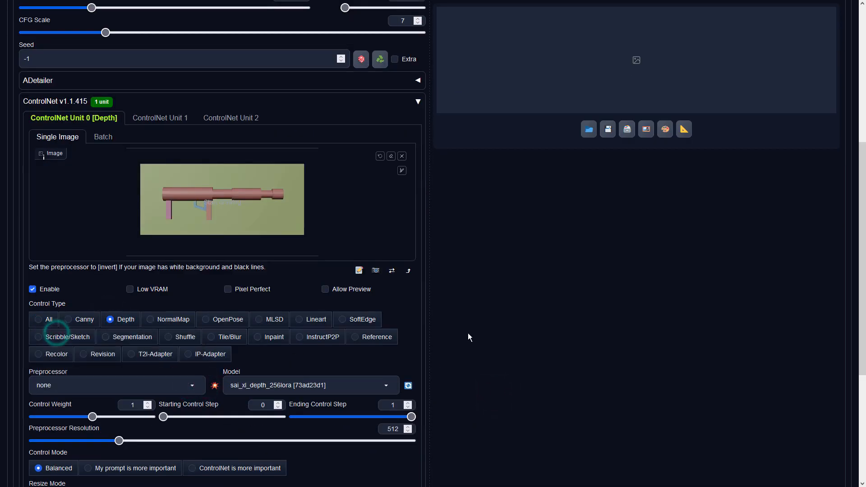
# Step: Generate the futuristic rocket launcher image from the prompt and ControlNet settings
pyautogui.click(469, 337)
pyautogui.scroll(6, 471, 339)
pyautogui.click(788, 67)
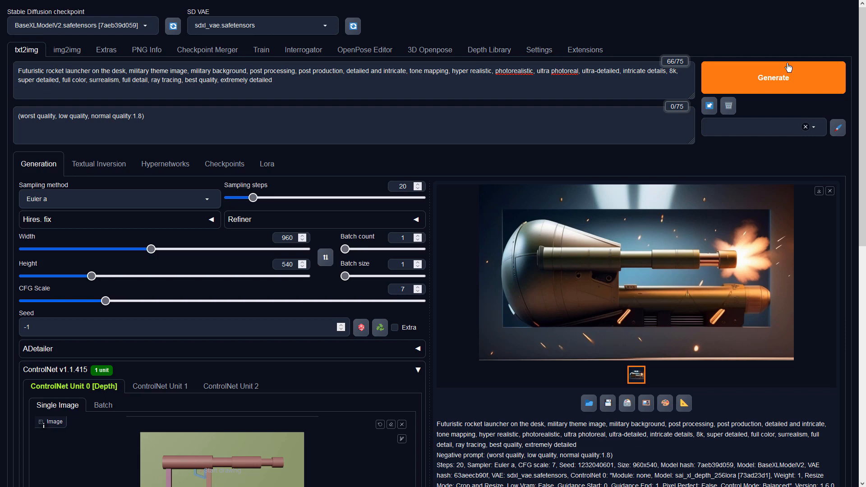
# Step: Inspect the generated launcher image at full size and send it to img2img as the source image
pyautogui.click(742, 246)
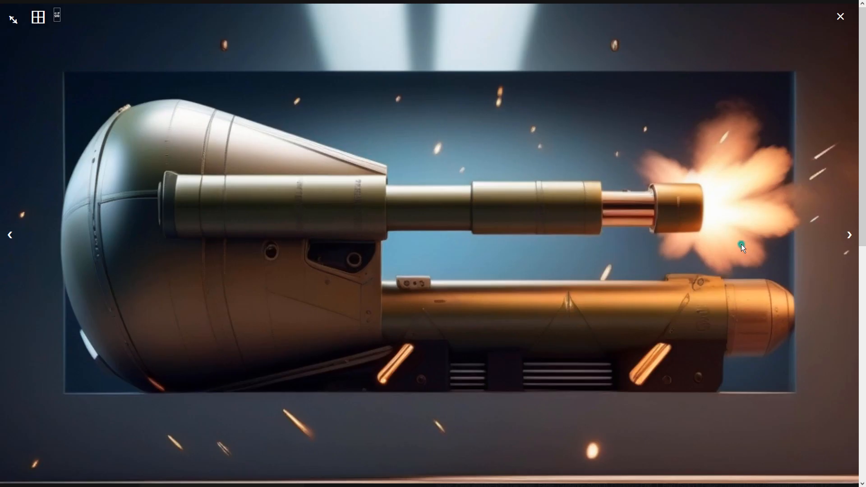
pyautogui.click(720, 275)
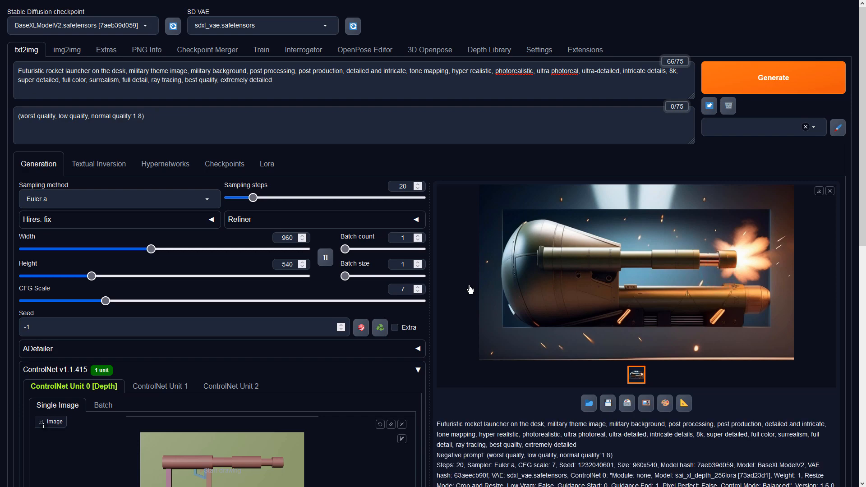
pyautogui.click(646, 403)
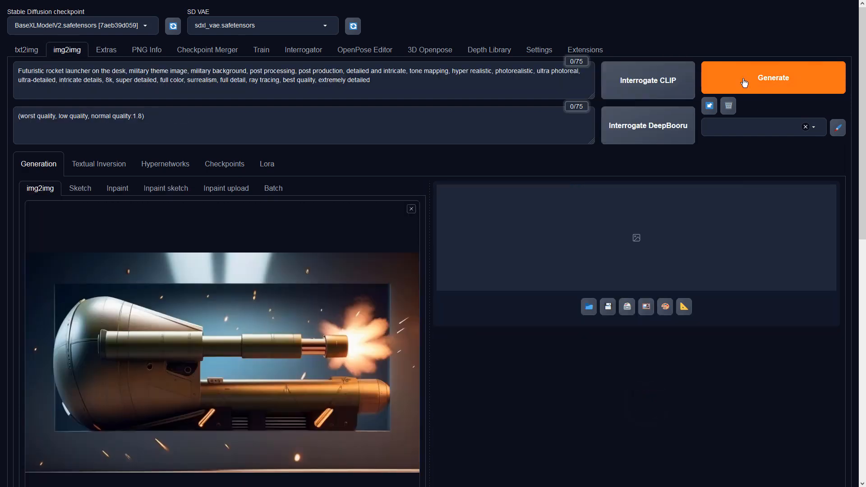
# Step: Set the img2img output height to 540 and the denoising strength to 0.9
pyautogui.scroll(-8, 455, 277)
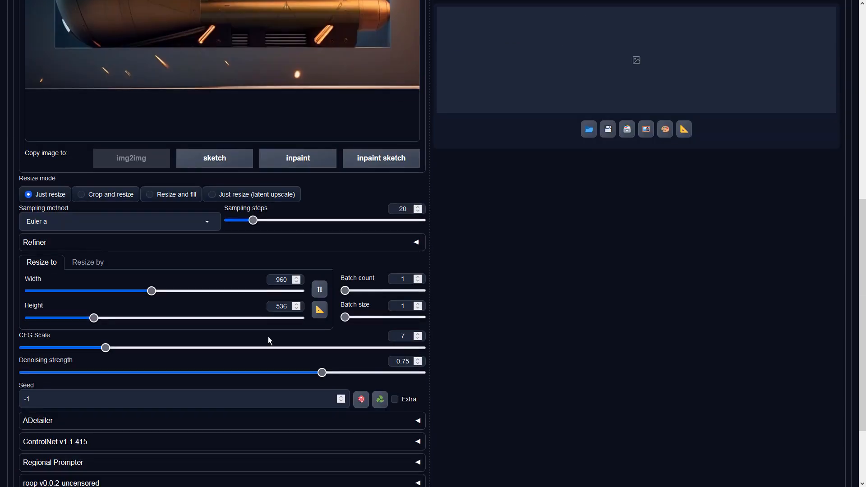
pyautogui.doubleClick(282, 307)
pyautogui.write('540')
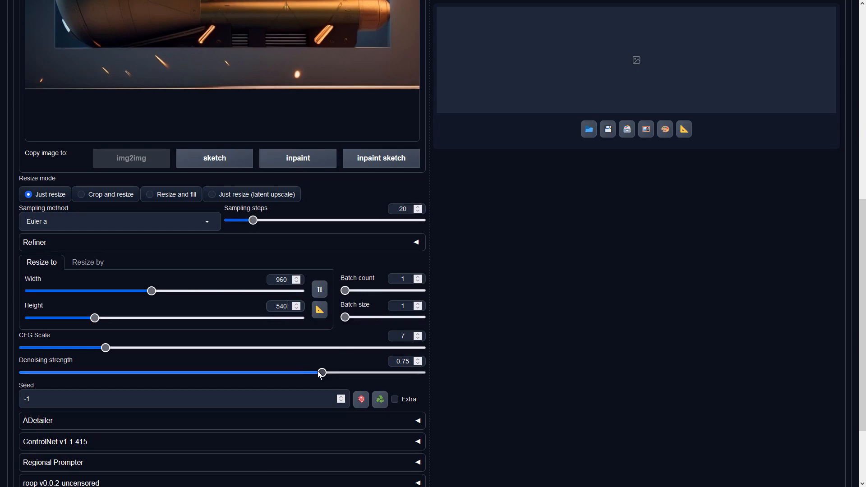
pyautogui.moveTo(321, 372); pyautogui.dragTo(386, 374)
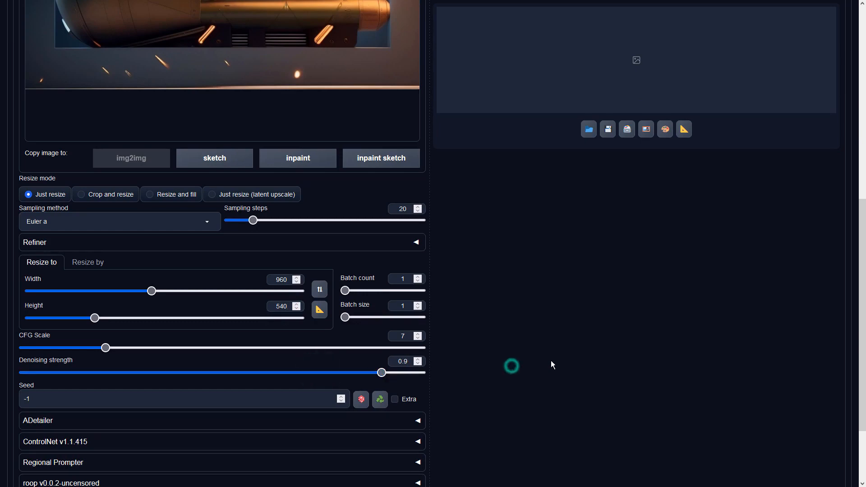
# Step: Generate an img2img variation of the muzzle-flash launcher image and inspect it at full size
pyautogui.scroll(8, 560, 358)
pyautogui.click(727, 97)
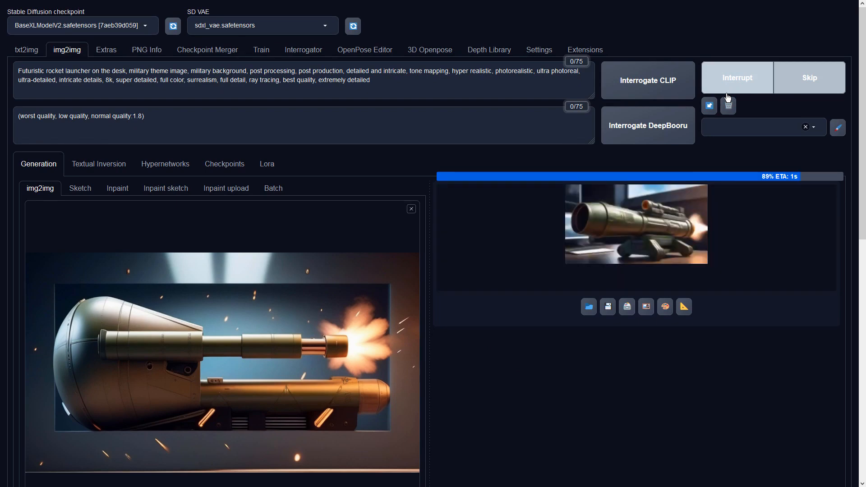
pyautogui.click(693, 243)
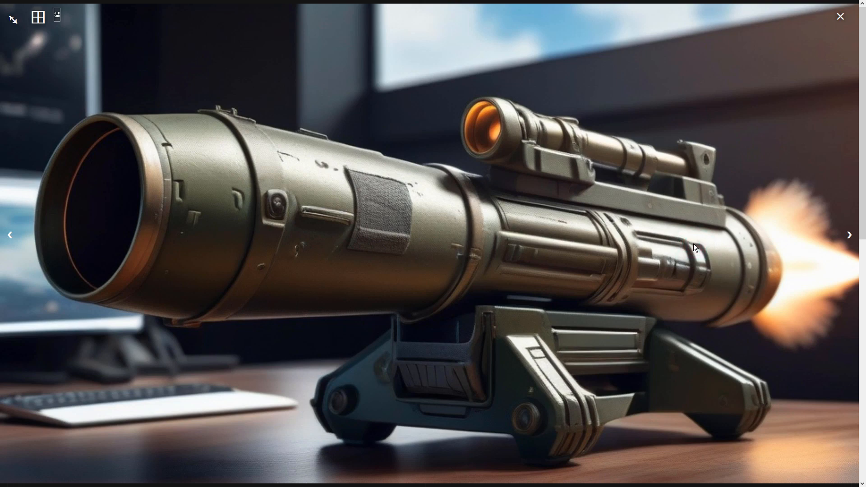
pyautogui.click(539, 273)
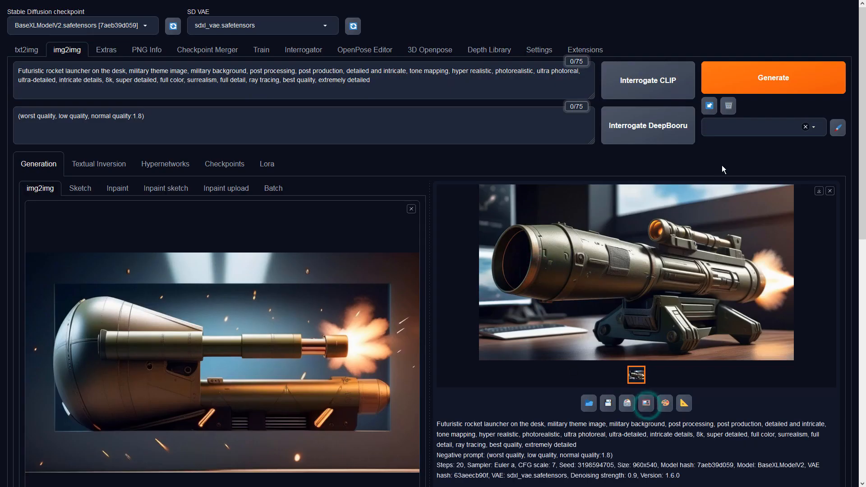
# Step: Generate another img2img variation using the previous desk-mounted launcher result as the source, and inspect it at full size
pyautogui.click(749, 82)
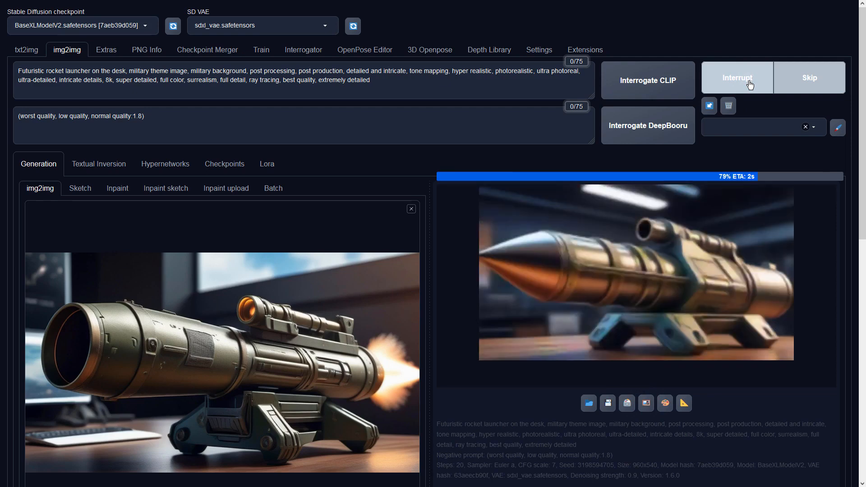
pyautogui.click(699, 243)
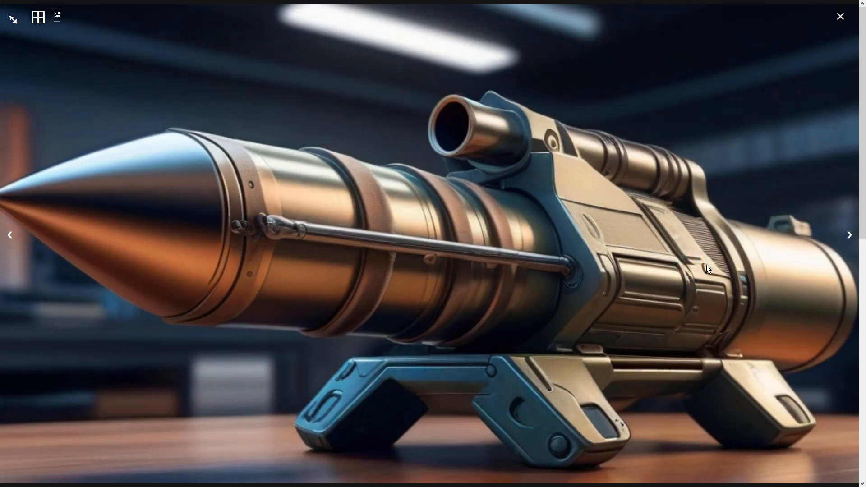
pyautogui.click(706, 265)
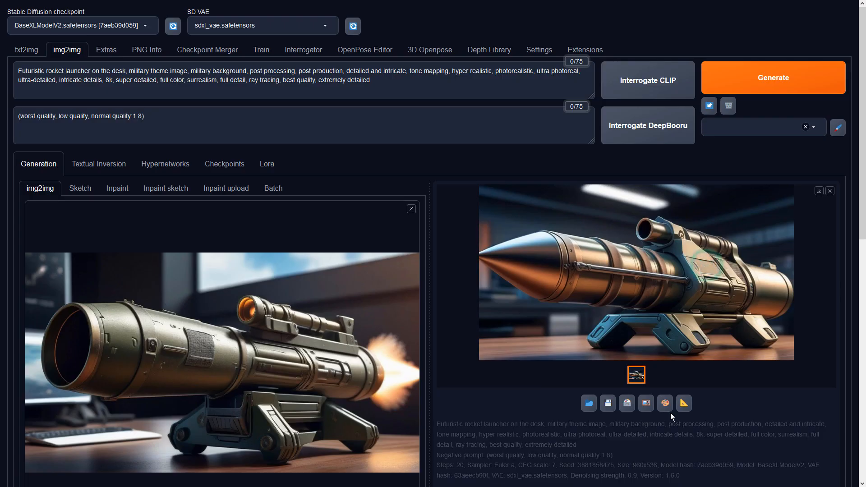
# Step: Send the pointed-nose rocket result to img2img, generate a variation from it and view that at full size
pyautogui.click(646, 403)
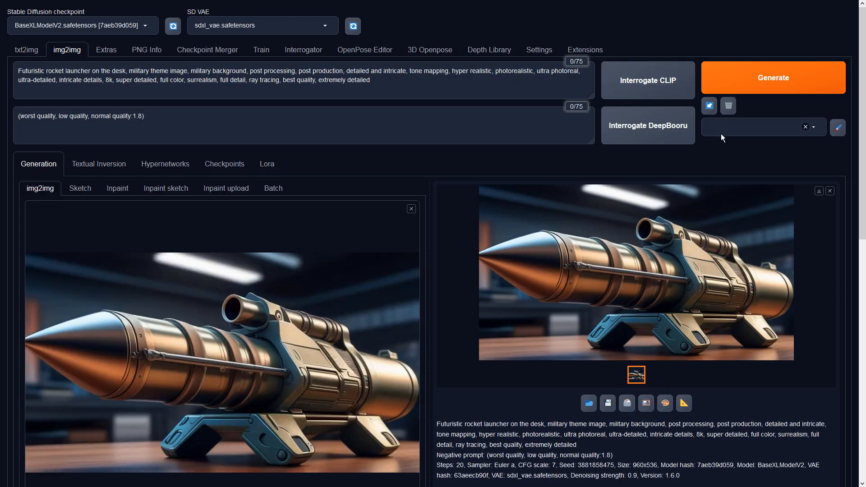
pyautogui.click(737, 88)
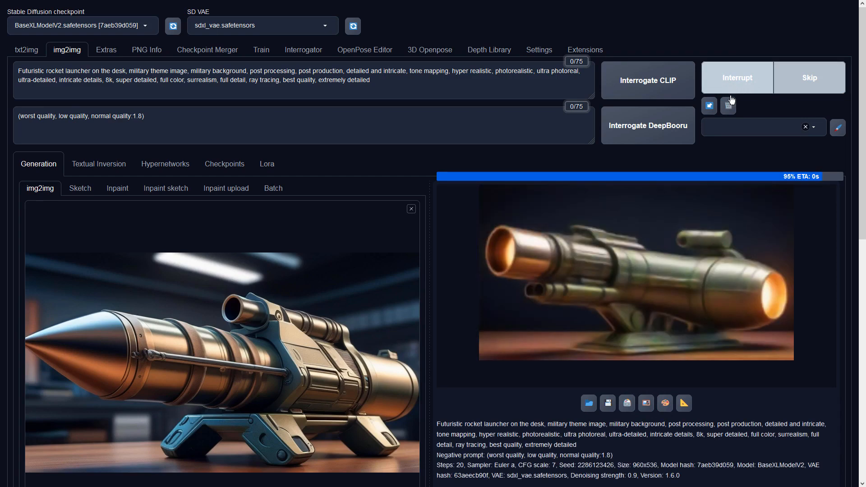
pyautogui.click(666, 263)
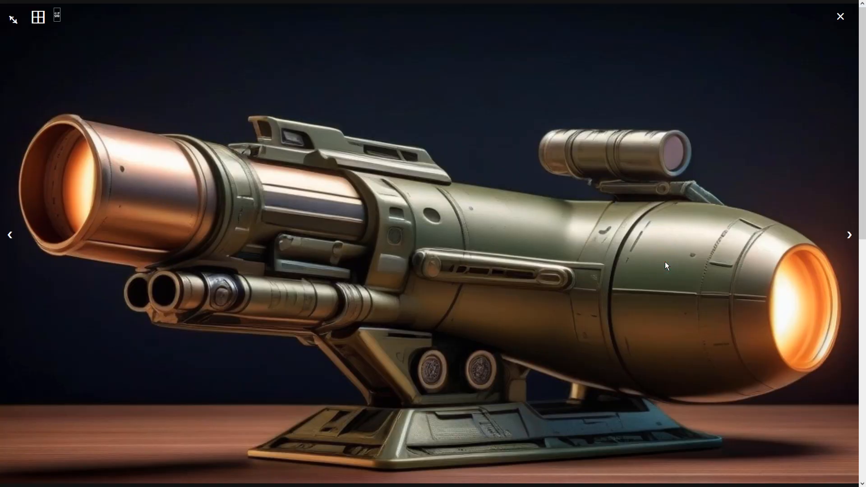
pyautogui.click(664, 261)
# Step: Generate a second variation from the same pointed-nose rocket source and inspect it at full size
pyautogui.click(787, 84)
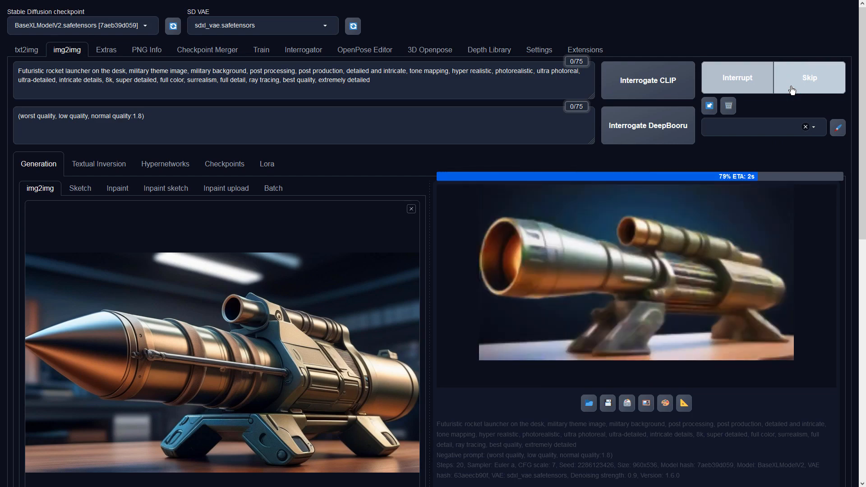
pyautogui.click(743, 267)
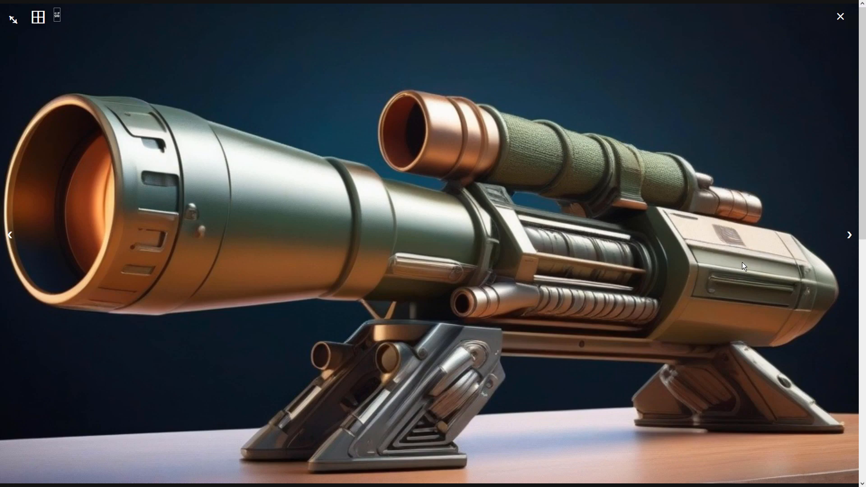
pyautogui.click(742, 265)
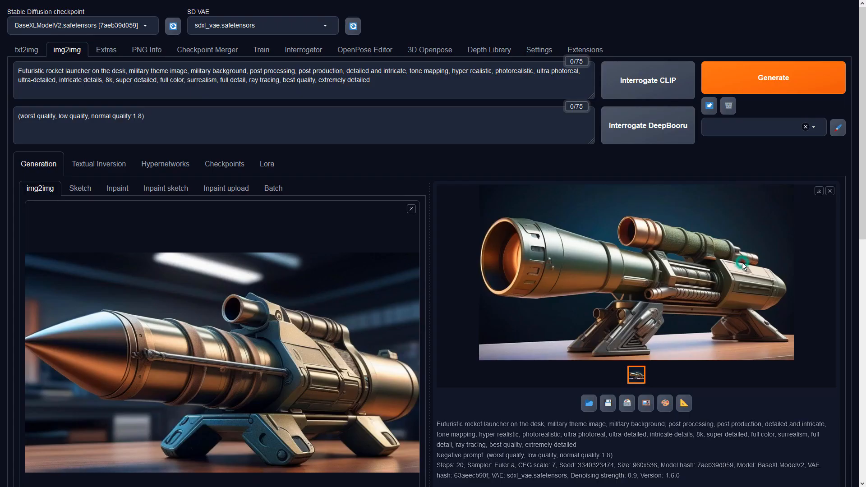
# Step: Send the wide-muzzle green launcher result to img2img, generate a variation from it and inspect that at full size
pyautogui.click(646, 403)
pyautogui.click(748, 78)
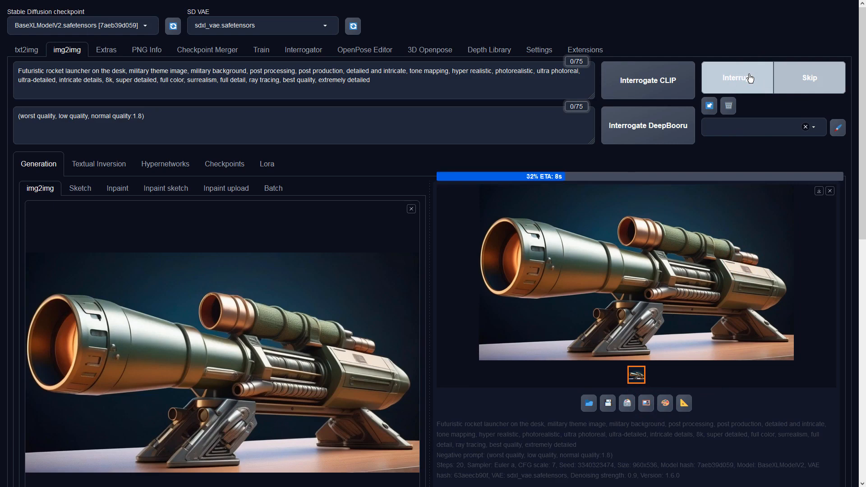
pyautogui.scroll(-4, 429, 221)
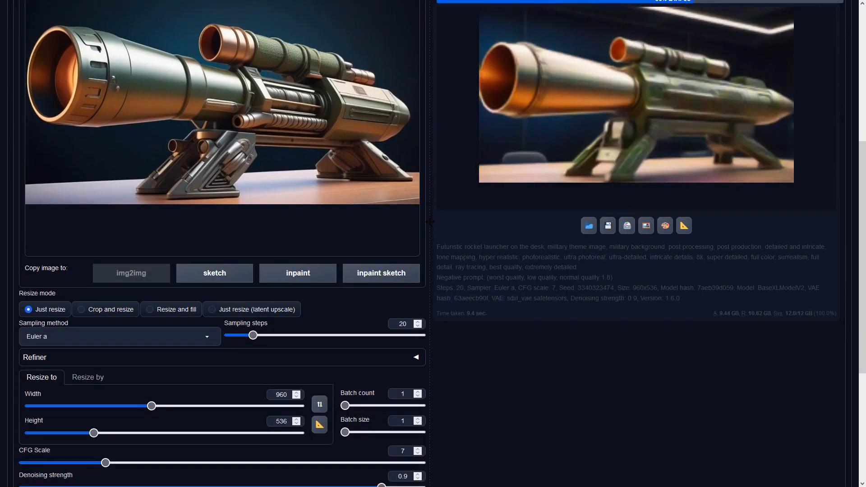
pyautogui.scroll(4, 429, 221)
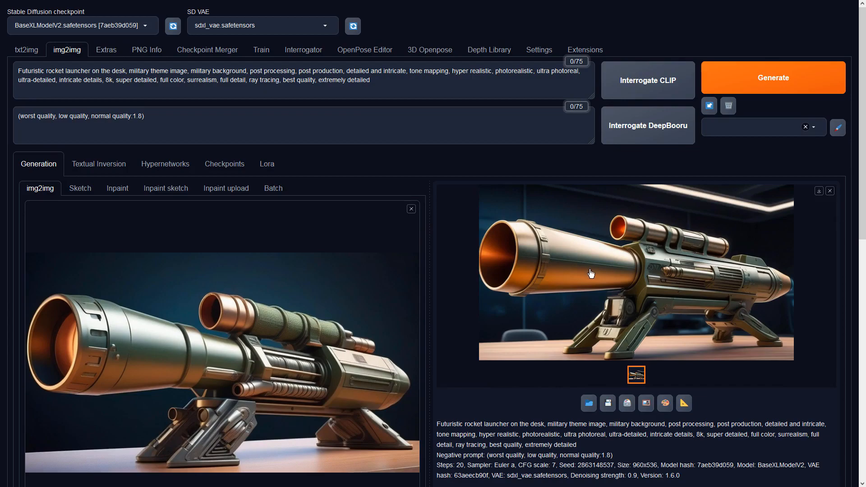
pyautogui.click(643, 283)
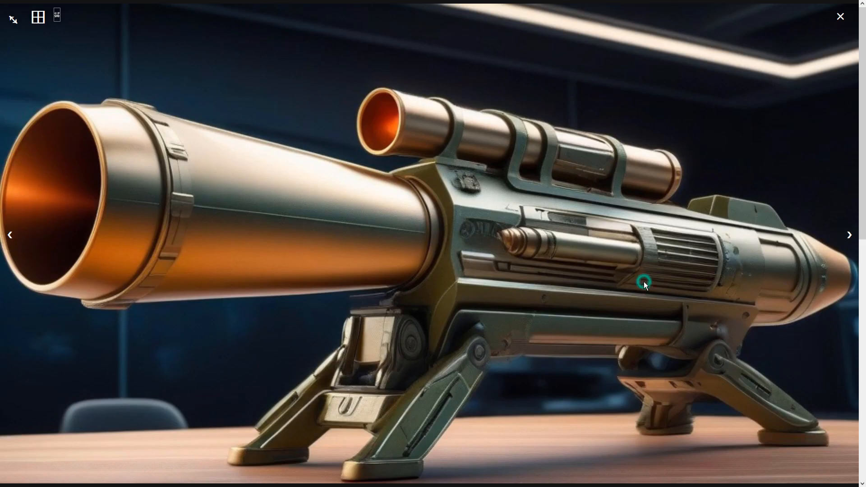
pyautogui.click(703, 287)
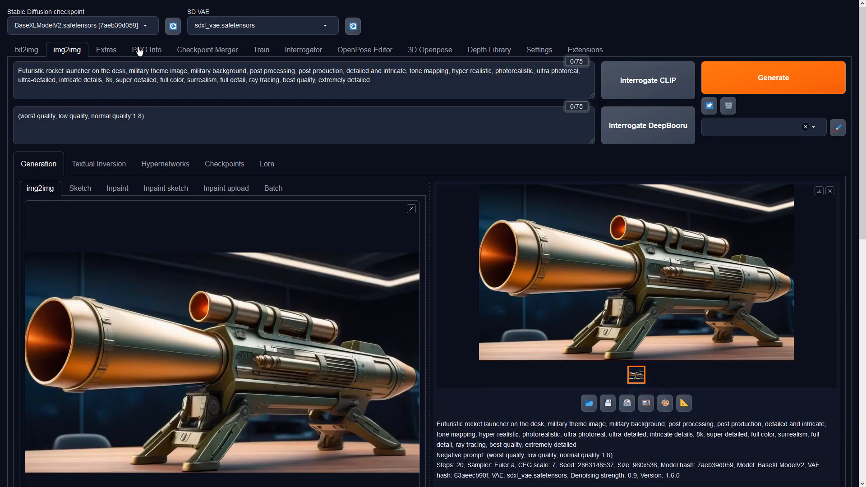
# Step: Return to txt2img, generate a new launcher image with the same prompt and depth ControlNet, and view it at full size
pyautogui.click(27, 50)
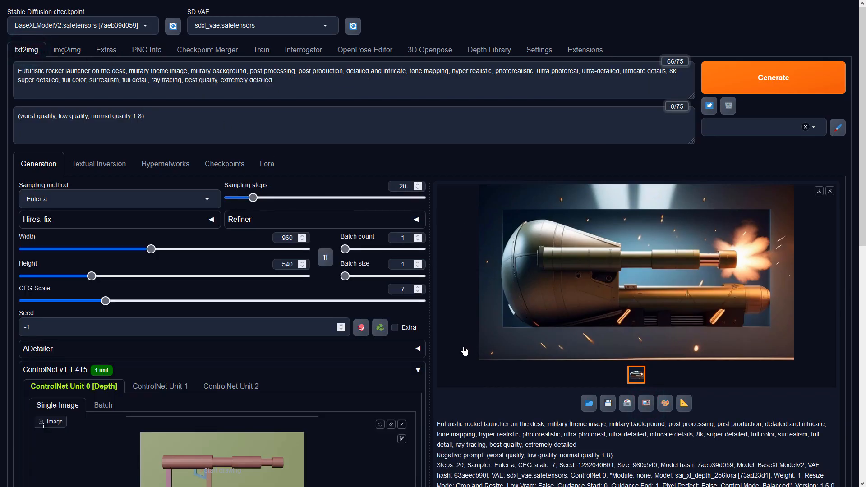
pyautogui.scroll(-3, 464, 351)
pyautogui.scroll(3, 495, 269)
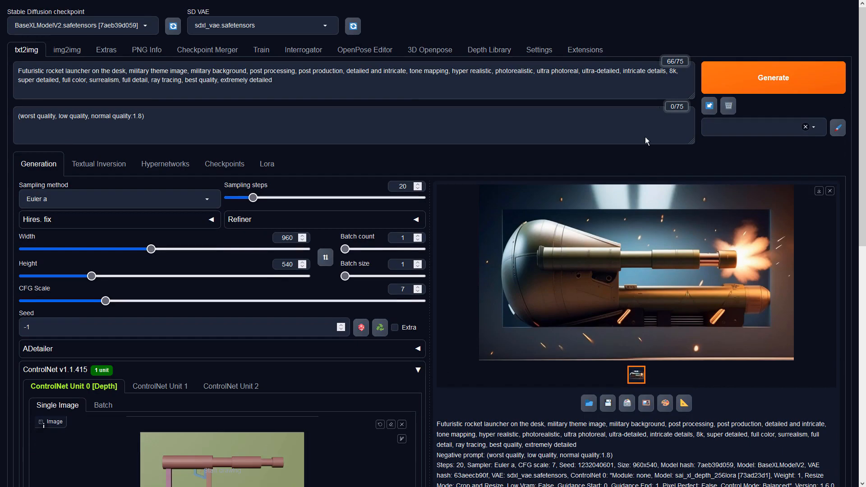
pyautogui.click(734, 75)
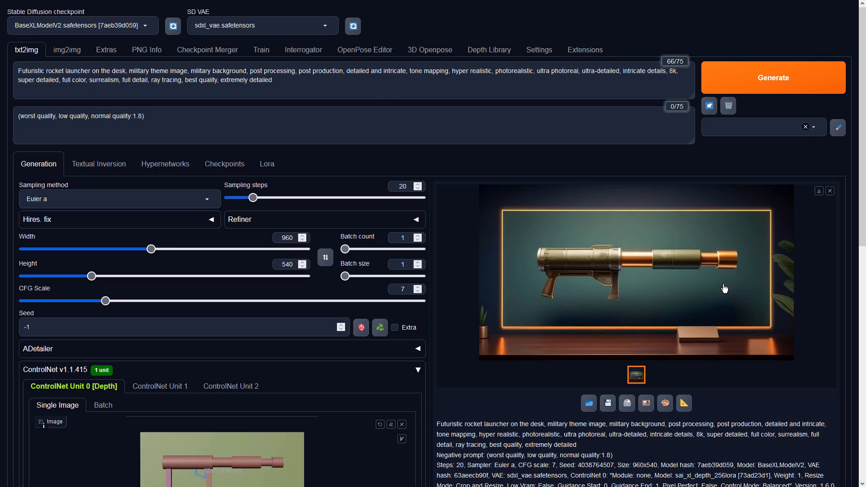
pyautogui.click(725, 289)
pyautogui.click(723, 284)
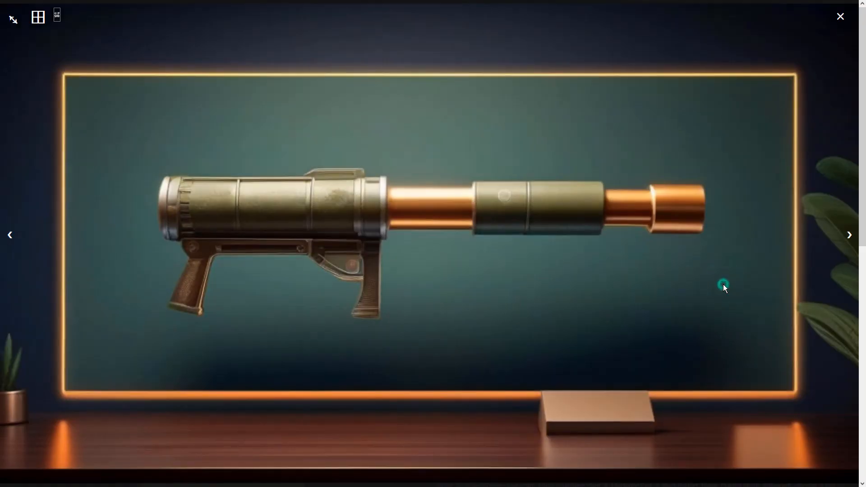
# Step: Send the launcher image with the glowing frame to img2img, generate a variation and inspect it at full size
pyautogui.click(645, 402)
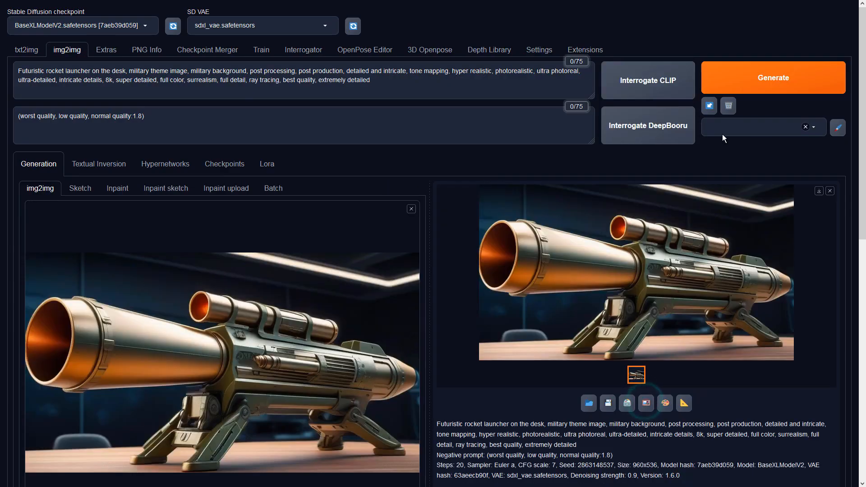
pyautogui.click(720, 82)
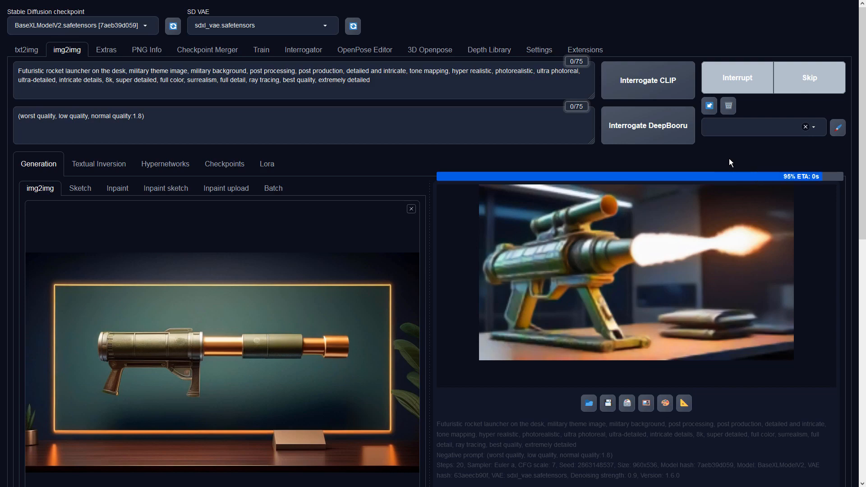
pyautogui.click(736, 242)
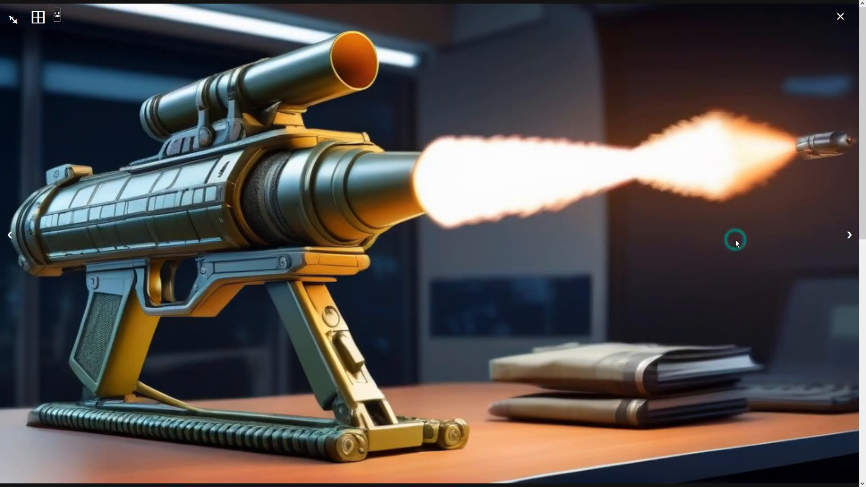
pyautogui.click(758, 236)
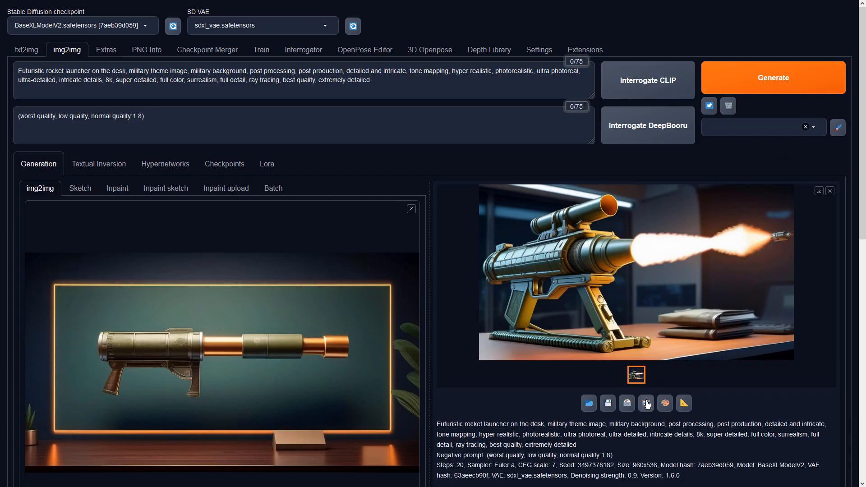
# Step: Generate two more img2img variations from the glowing-frame launcher image, inspecting the first one at full size
pyautogui.click(730, 79)
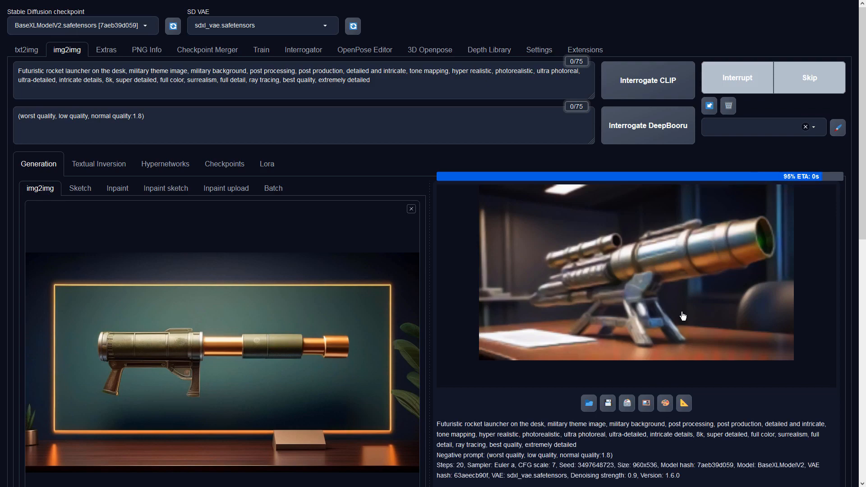
pyautogui.click(712, 292)
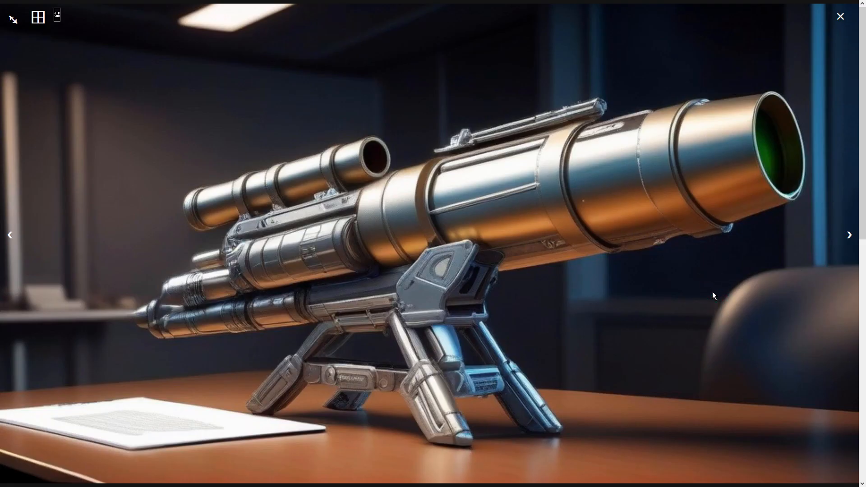
pyautogui.click(713, 294)
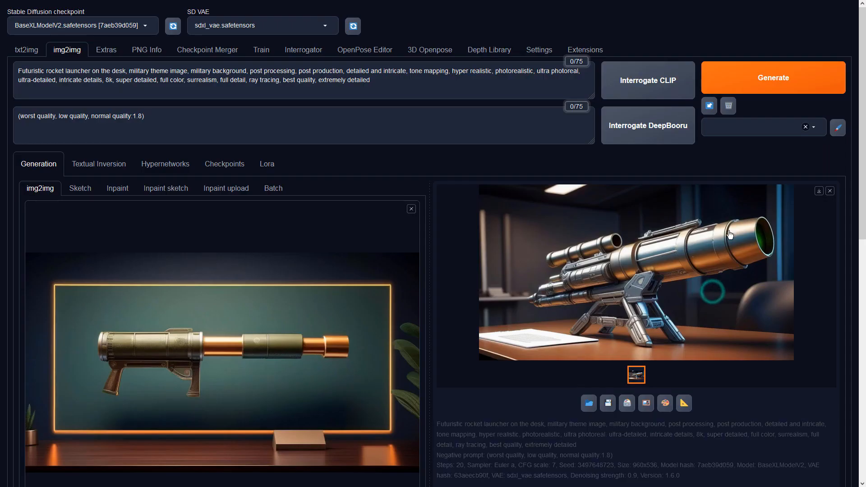
pyautogui.click(768, 85)
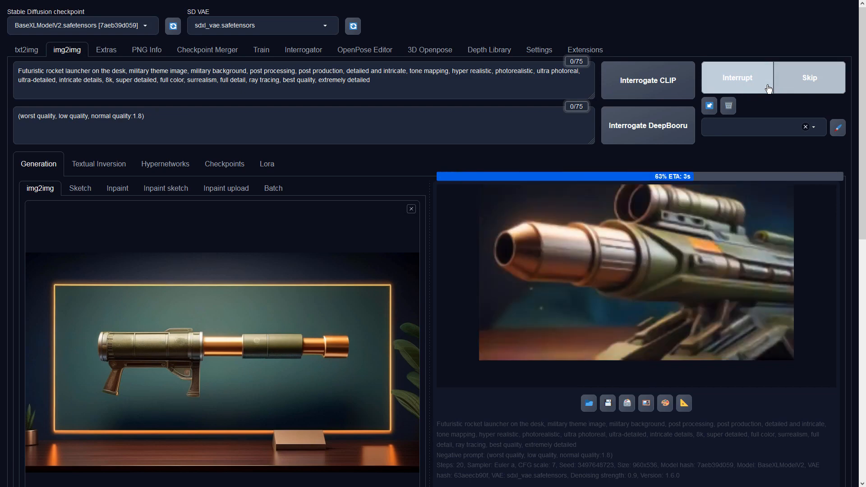
# Step: Inspect the newly generated img2img variation at full size, and set the denoising strength to 0.7
pyautogui.click(648, 248)
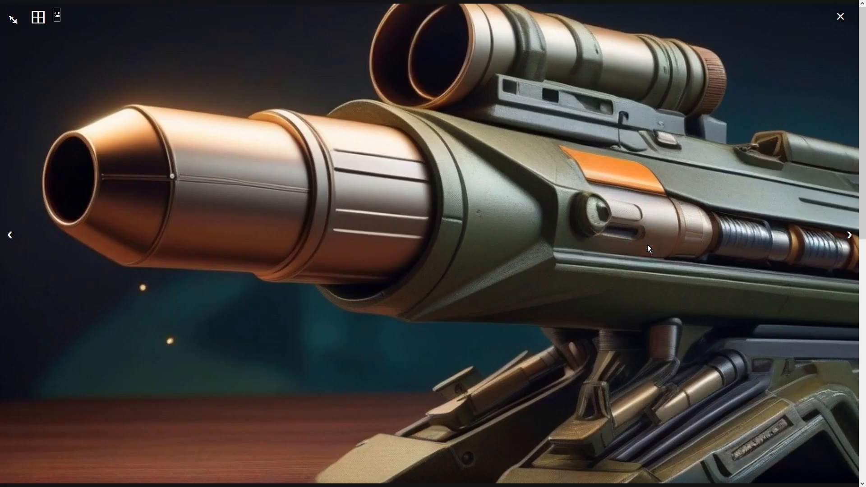
pyautogui.click(647, 244)
pyautogui.scroll(-8, 277, 395)
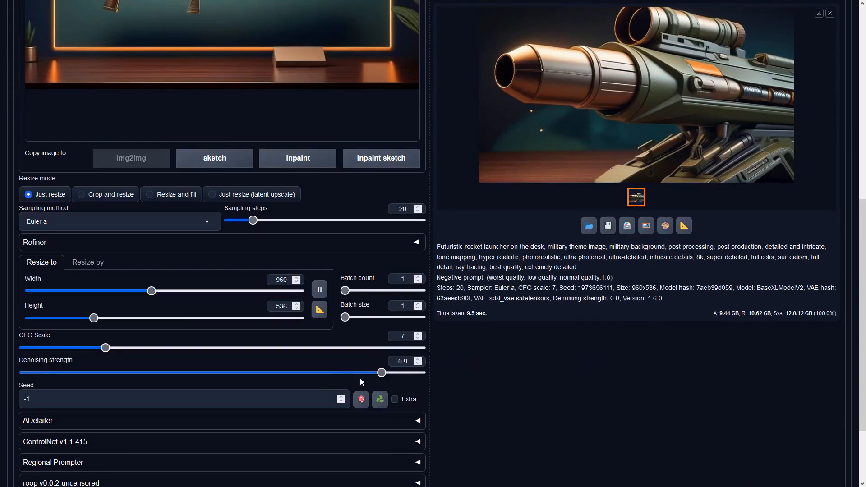
pyautogui.moveTo(381, 373); pyautogui.dragTo(301, 376)
pyautogui.scroll(1, 537, 301)
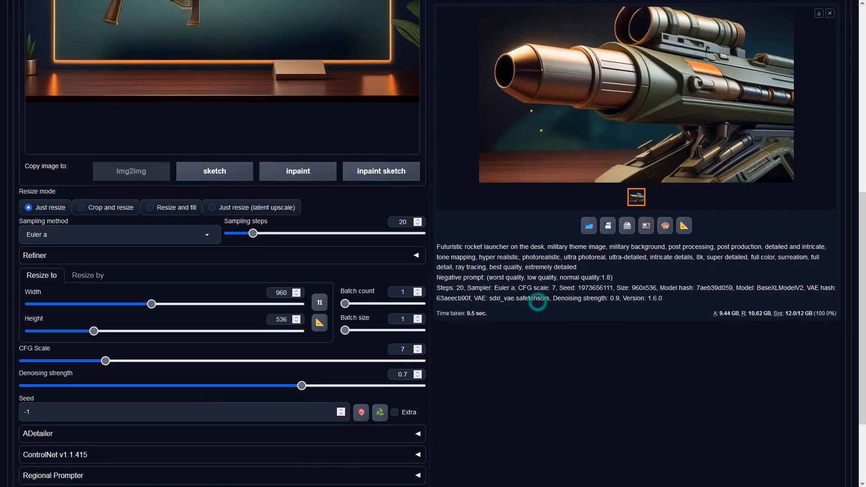
# Step: Generate an img2img variation of the glowing-frame launcher with the reduced denoising strength and inspect it at full size
pyautogui.scroll(4, 537, 302)
pyautogui.click(749, 77)
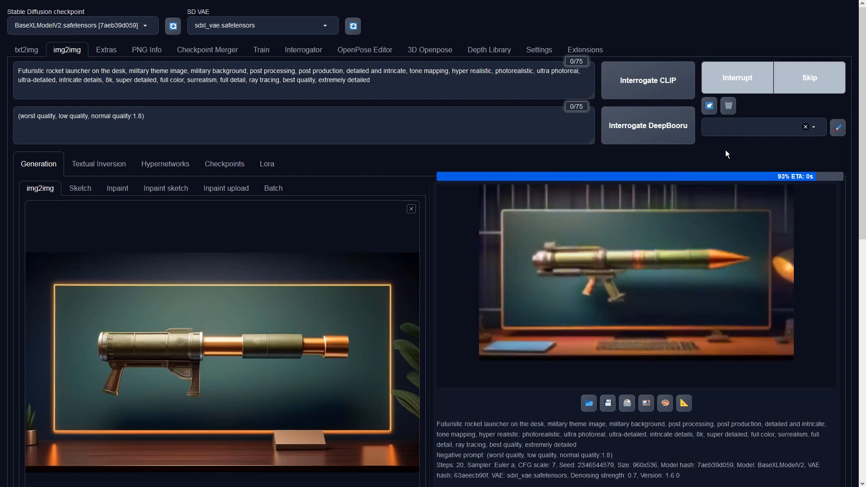
pyautogui.click(681, 269)
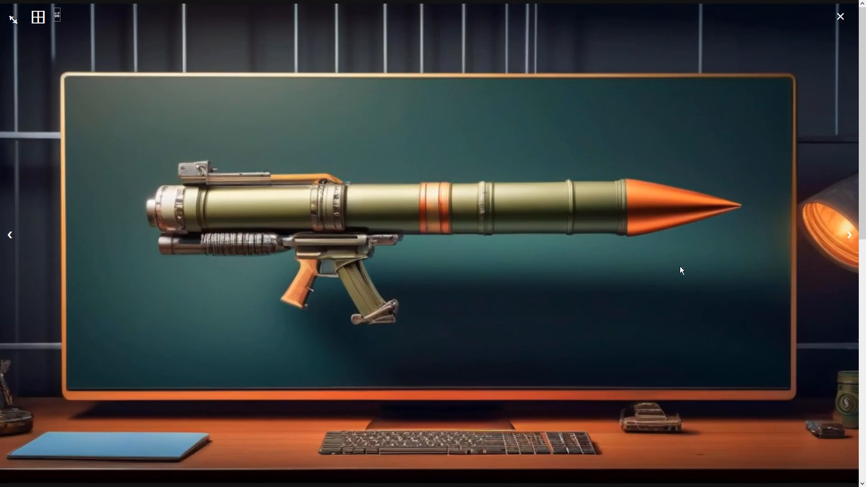
pyautogui.click(680, 270)
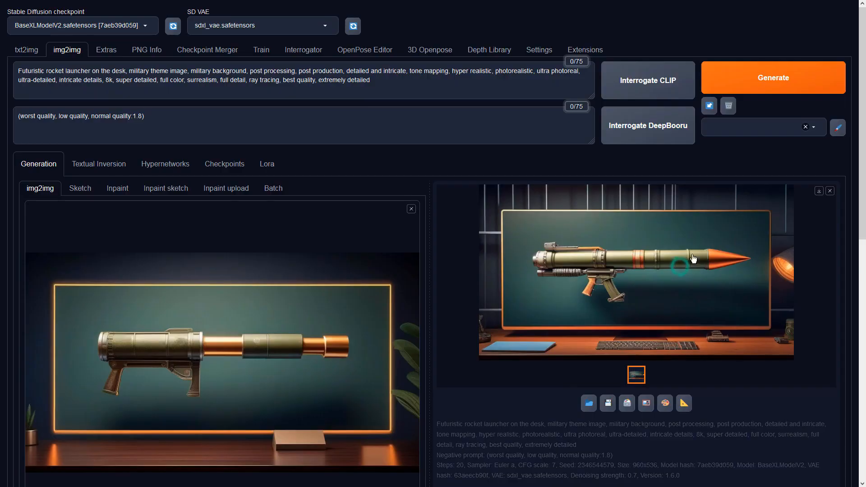
# Step: Generate another variation from the same glowing-frame launcher image with unchanged settings and view it at full size
pyautogui.click(776, 86)
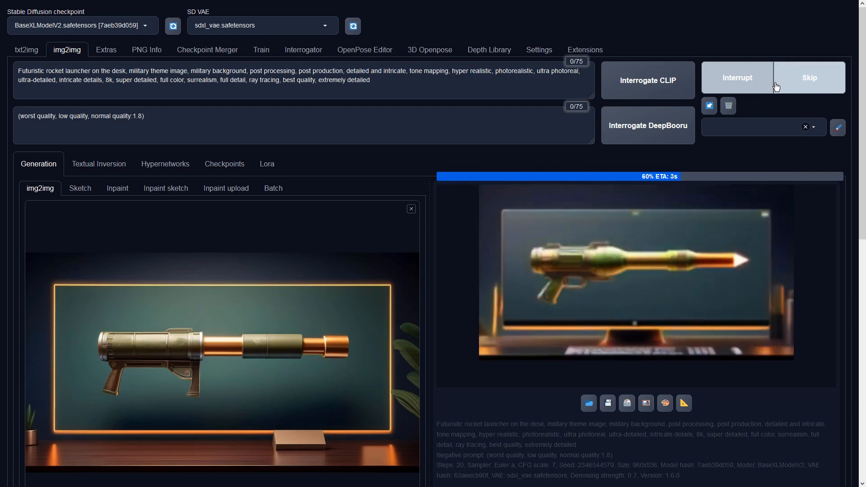
pyautogui.click(715, 231)
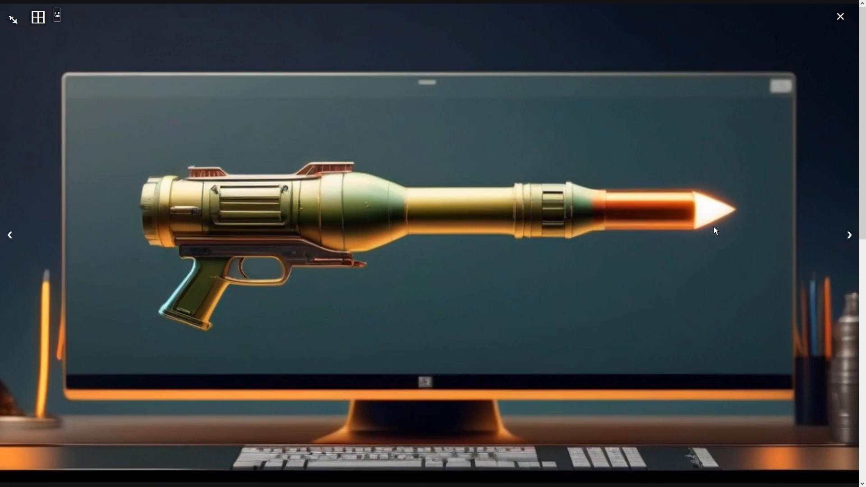
pyautogui.click(713, 231)
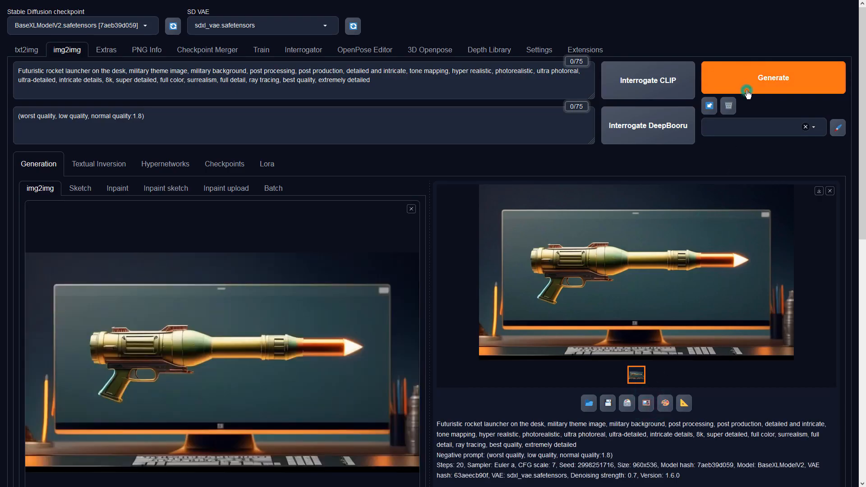
# Step: Use the glowing-tip launcher on the monitor as the img2img source, generate a variation and inspect it at full size
pyautogui.click(746, 91)
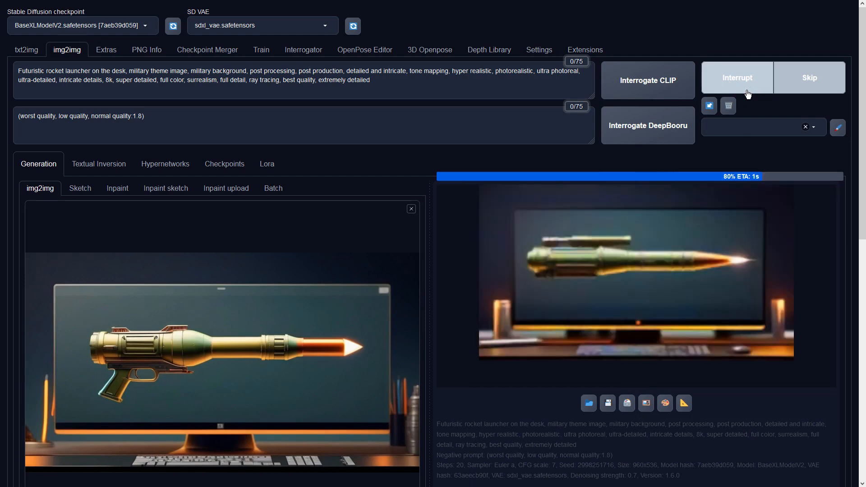
pyautogui.click(712, 293)
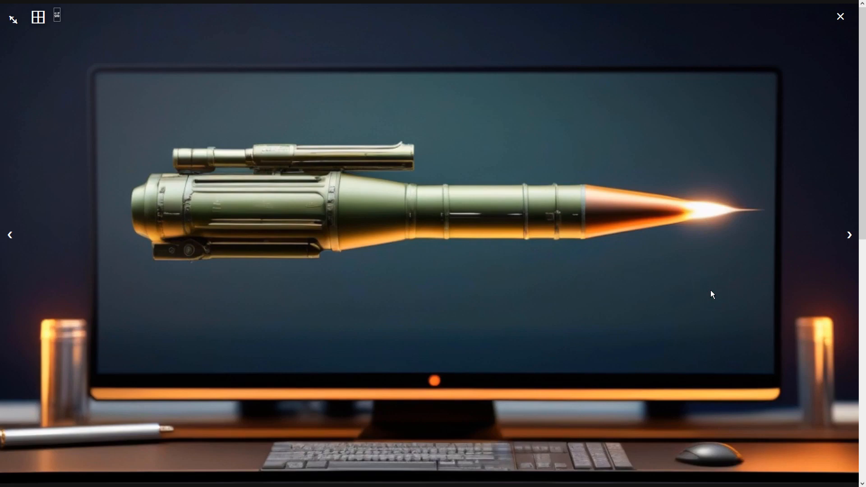
pyautogui.click(711, 294)
# Step: Raise the denoising strength substantially, generate a variation from the glowing-tip launcher image and open it at full size
pyautogui.scroll(-8, 354, 345)
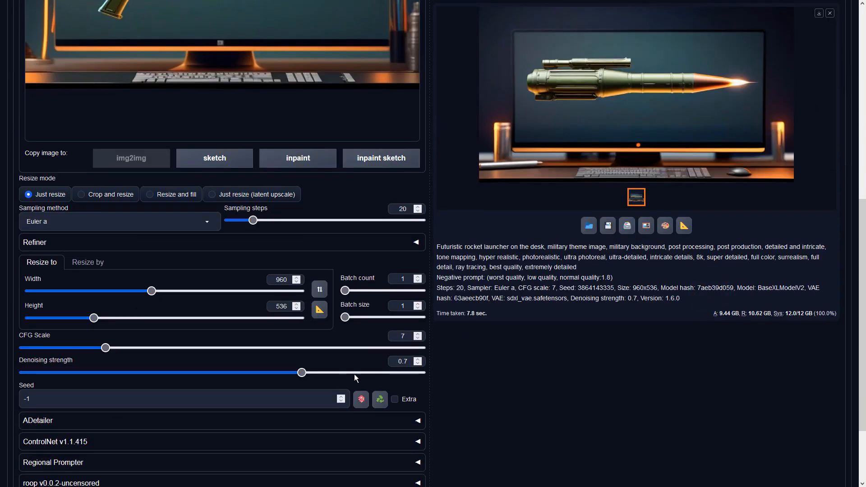
pyautogui.moveTo(305, 375); pyautogui.dragTo(385, 375)
pyautogui.click(537, 360)
pyautogui.scroll(8, 538, 359)
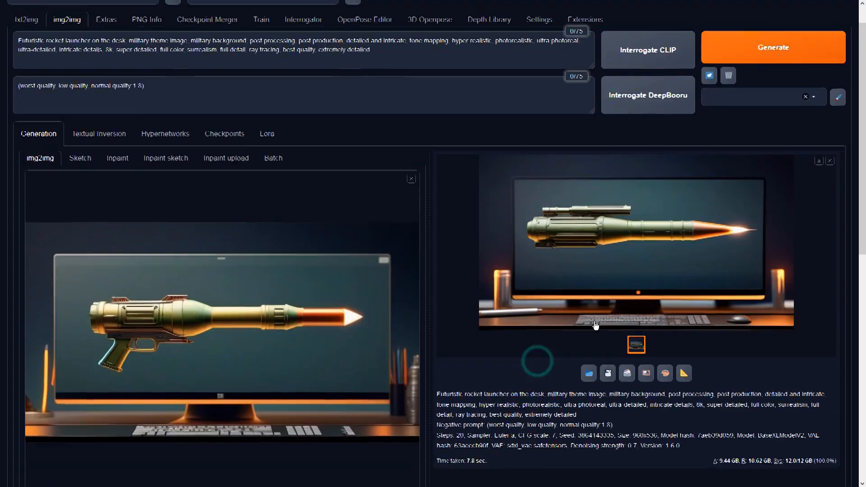
pyautogui.click(738, 80)
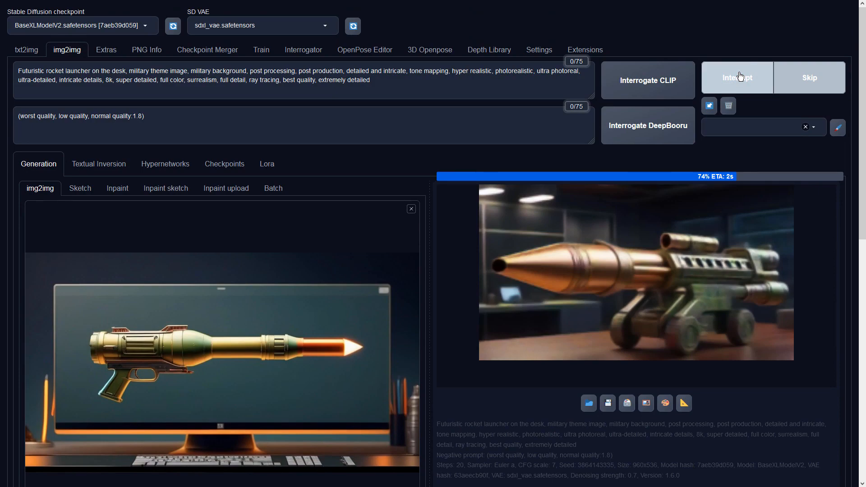
pyautogui.click(741, 282)
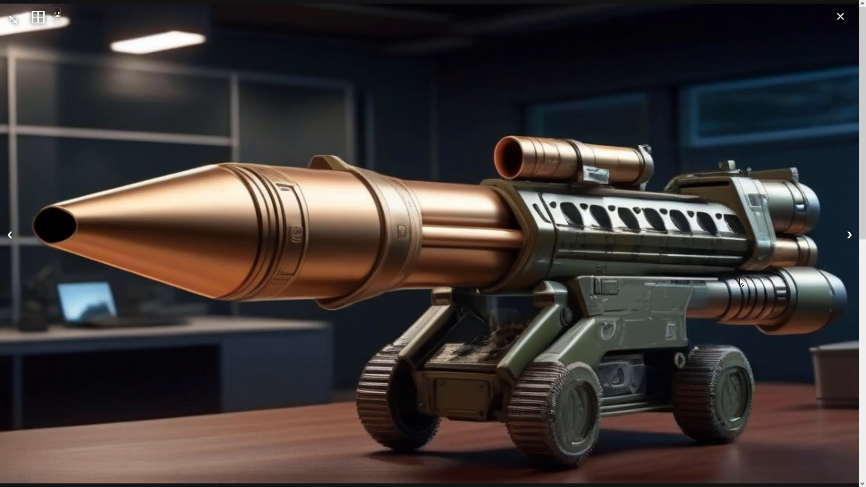